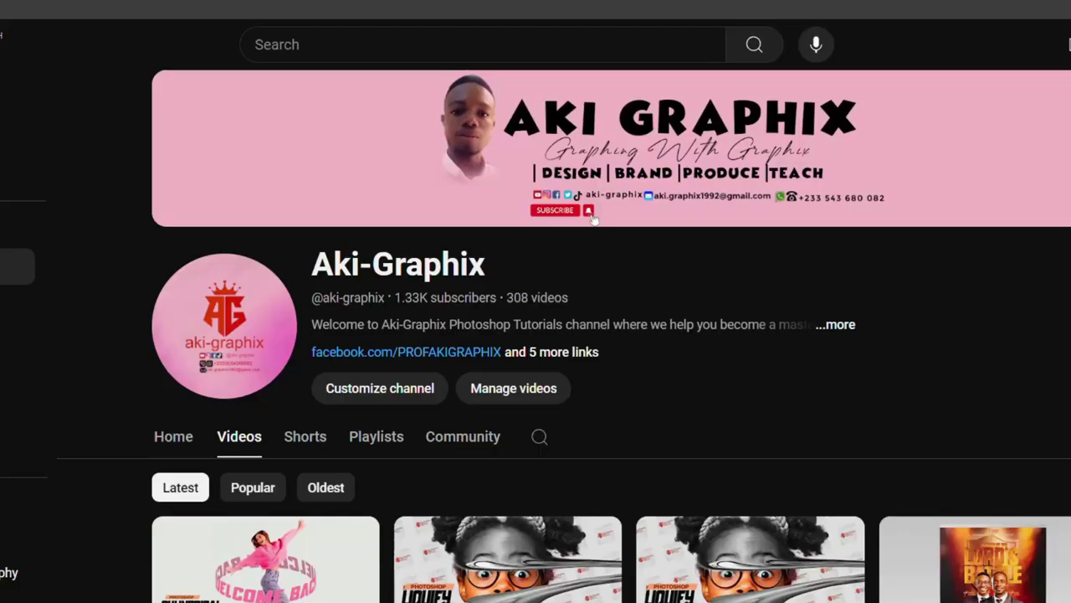
# Scroll up and down through the YouTube channel page
pyautogui.scroll(-3, 580, 392)
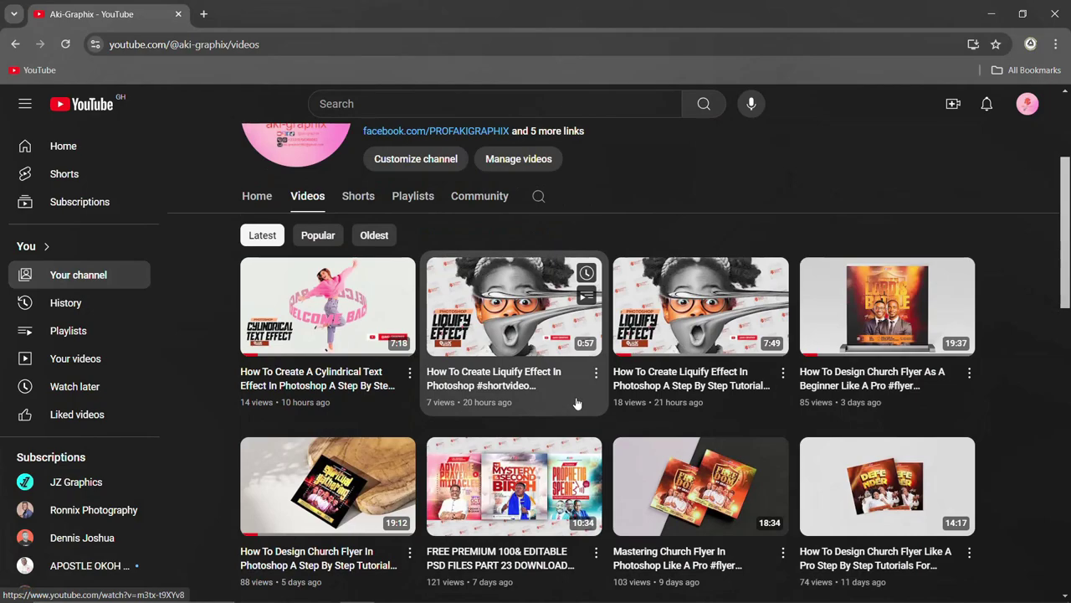
pyautogui.scroll(3, 577, 402)
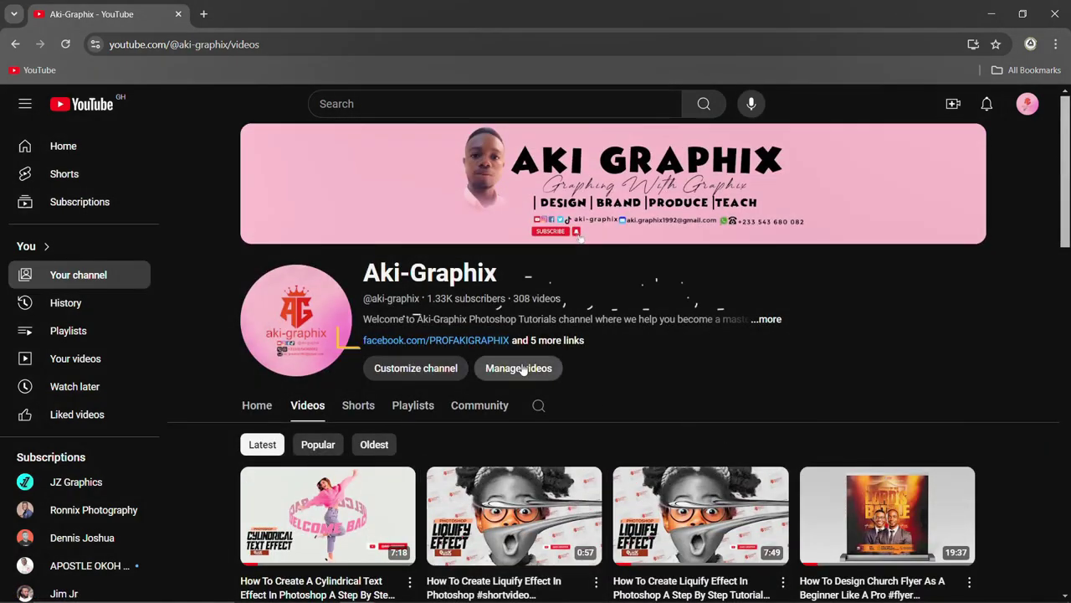
pyautogui.scroll(-5, 527, 377)
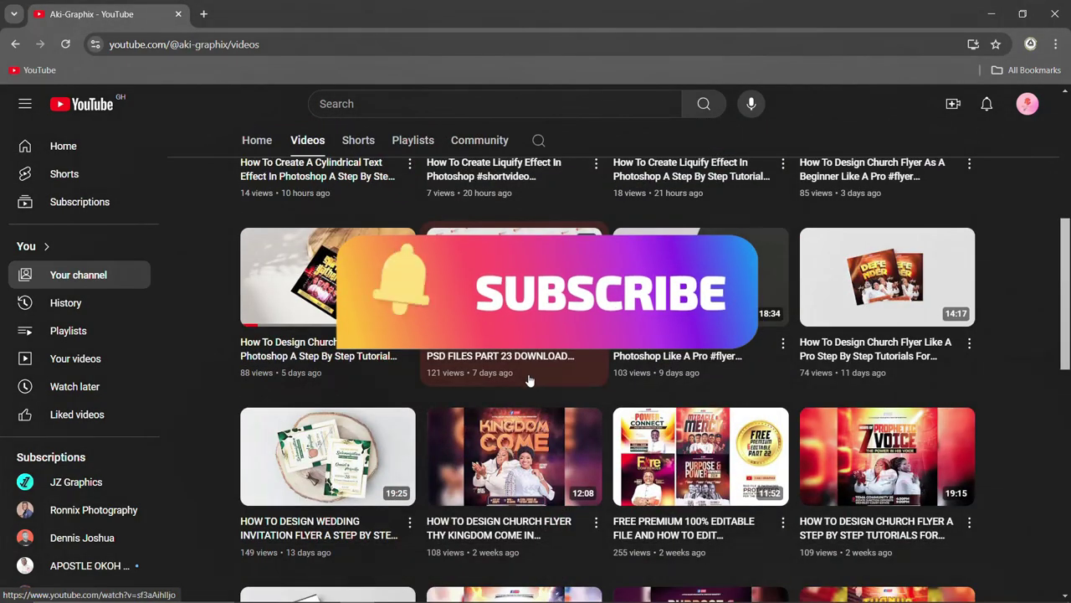
pyautogui.scroll(-7, 528, 379)
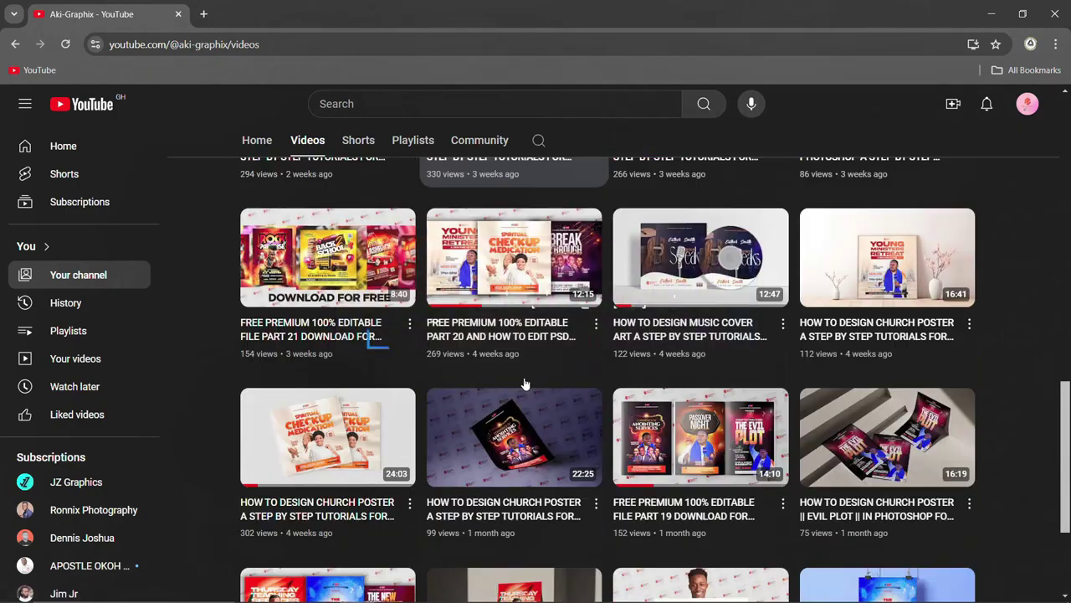
pyautogui.scroll(-3, 525, 383)
pyautogui.scroll(7, 523, 381)
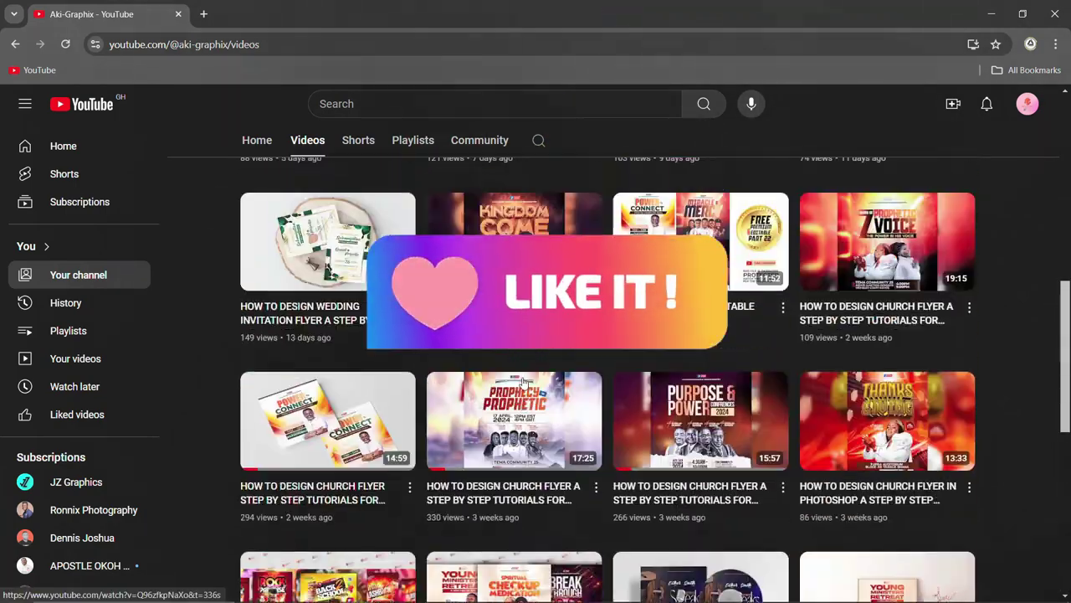
pyautogui.scroll(8, 523, 382)
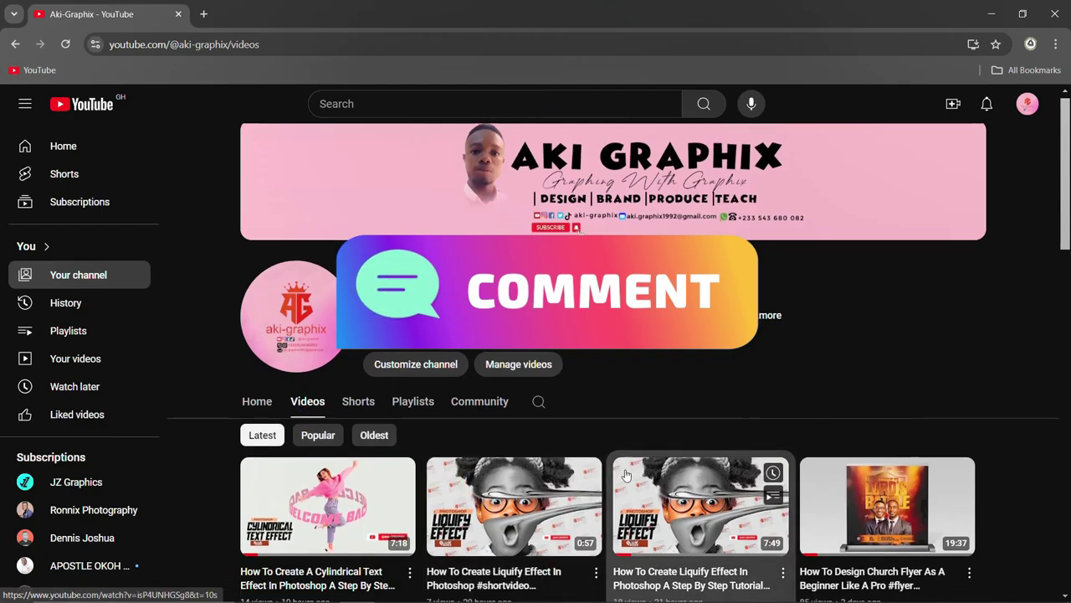
pyautogui.scroll(-6, 626, 474)
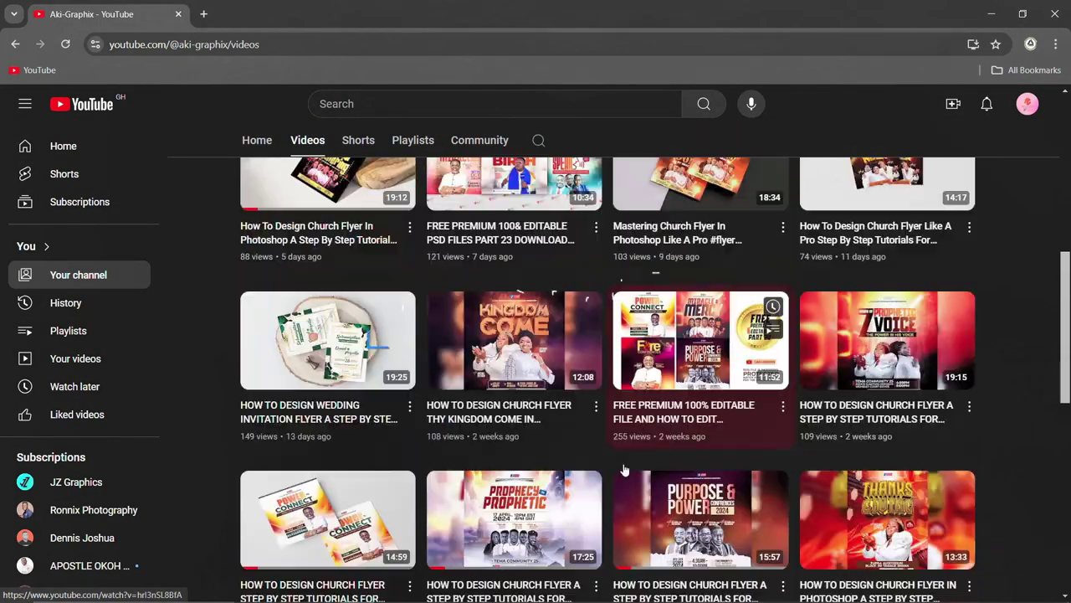
pyautogui.scroll(-10, 623, 469)
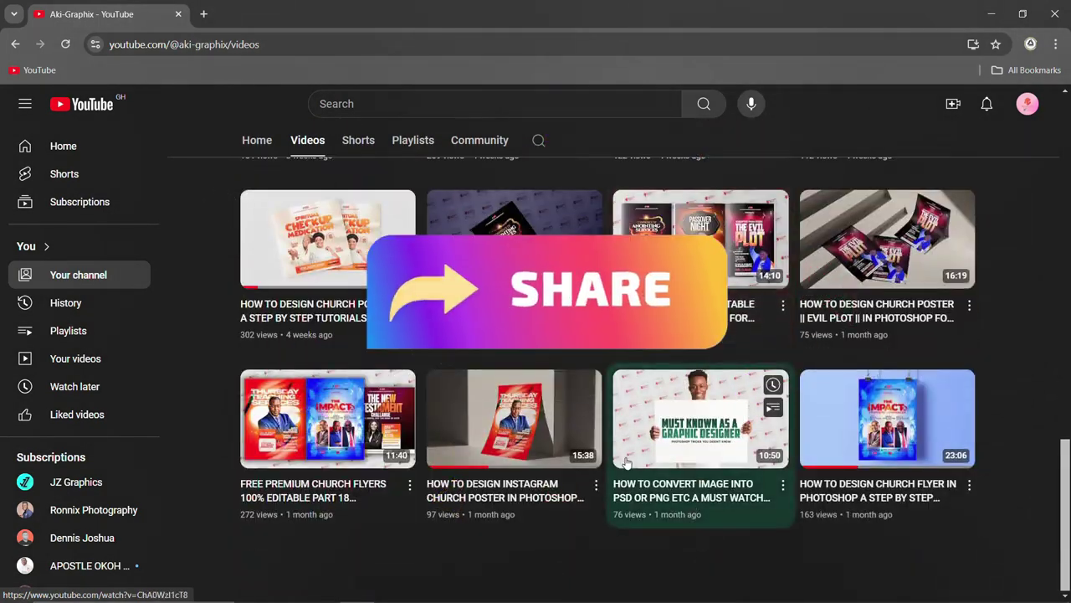
pyautogui.scroll(3, 625, 462)
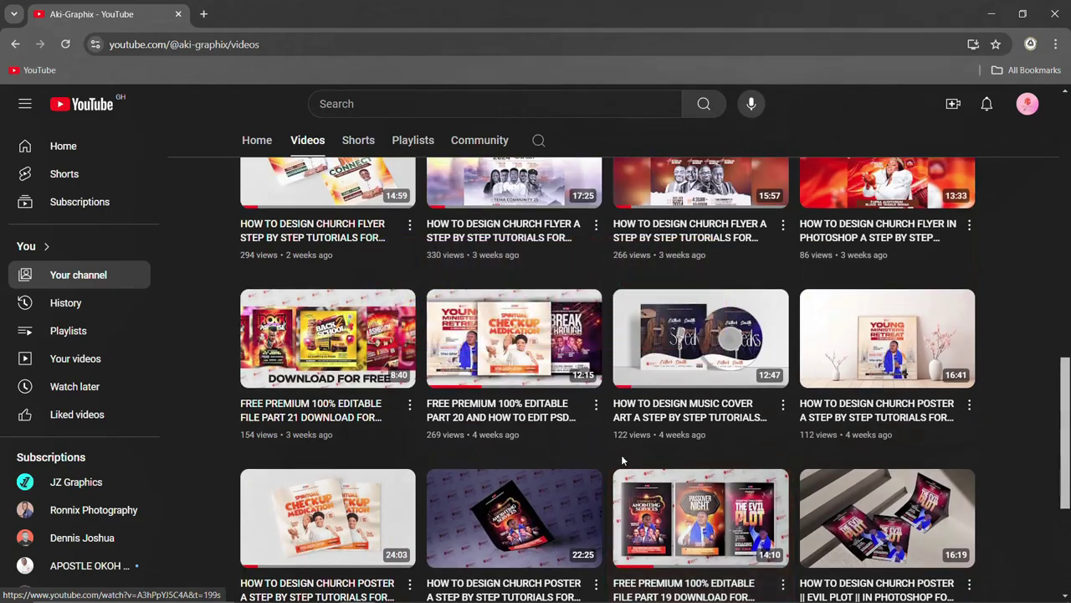
pyautogui.scroll(10, 621, 460)
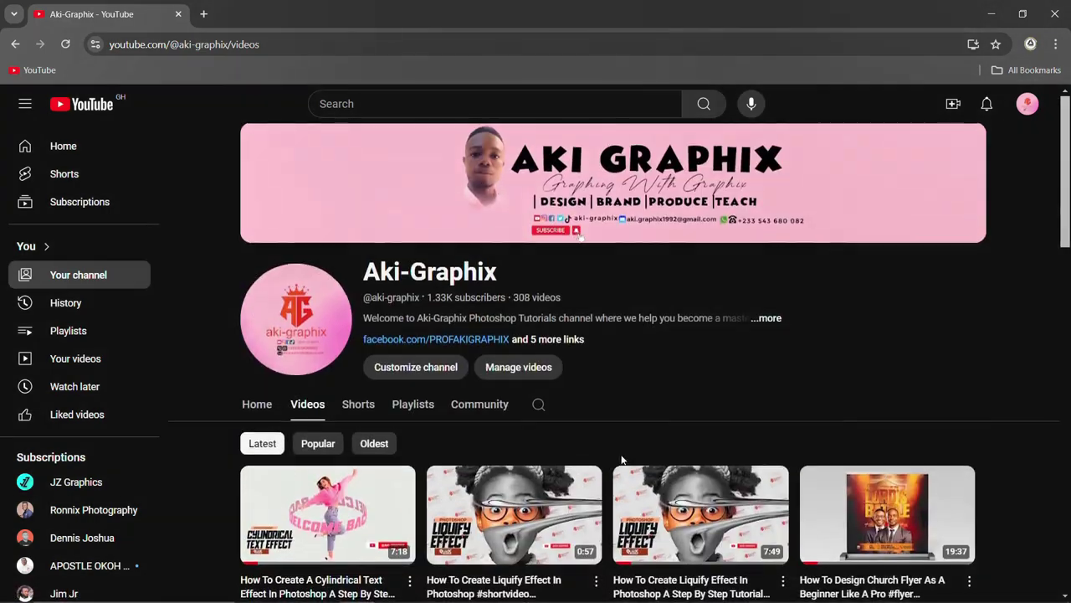
pyautogui.scroll(-15, 621, 460)
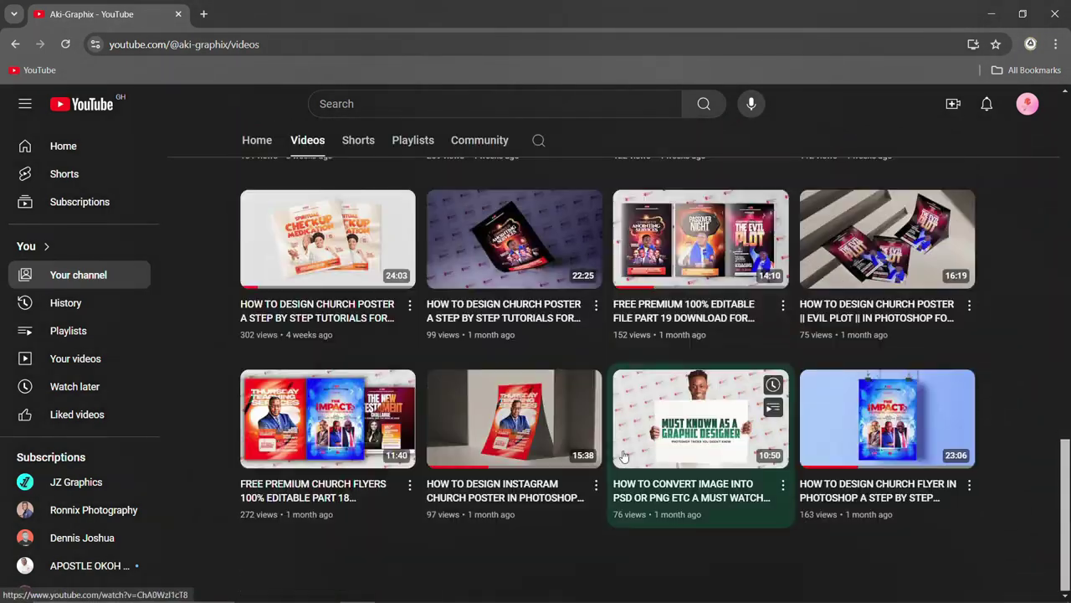
pyautogui.scroll(5, 621, 452)
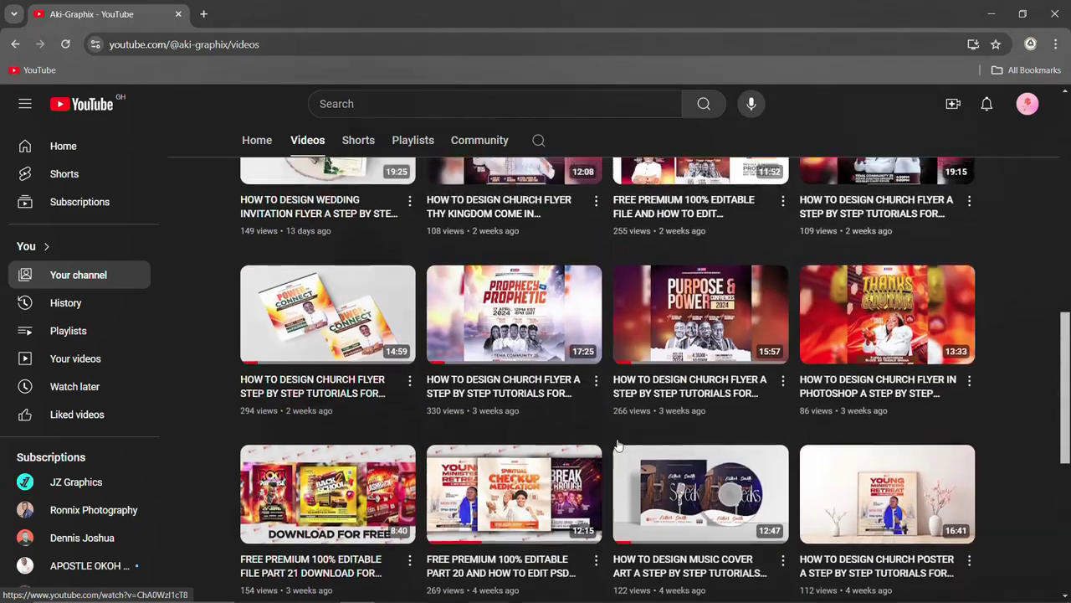
pyautogui.scroll(4, 621, 443)
pyautogui.scroll(-6, 619, 447)
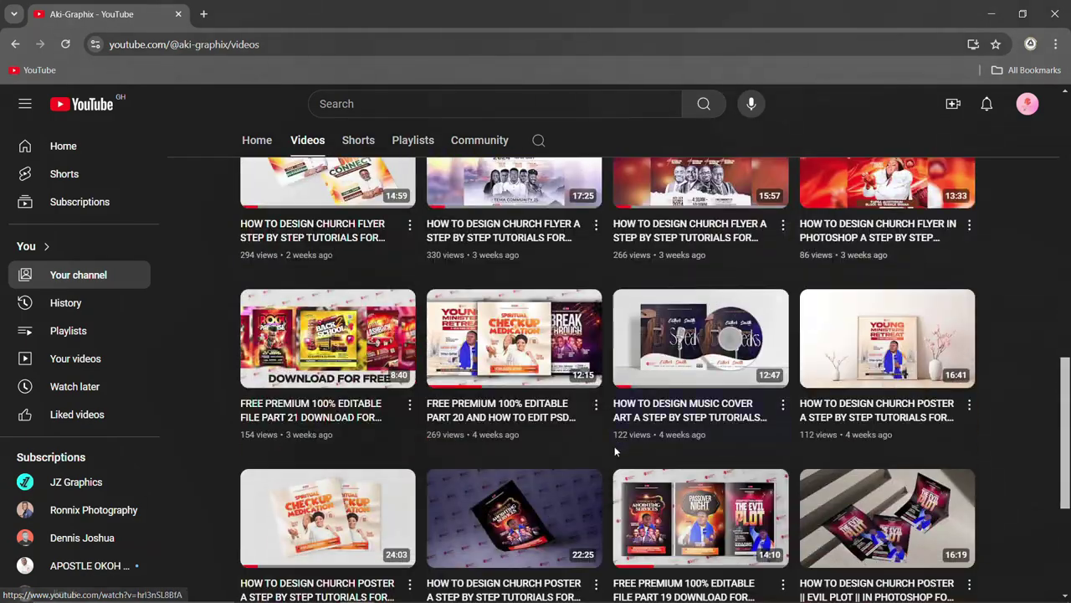
pyautogui.scroll(10, 615, 452)
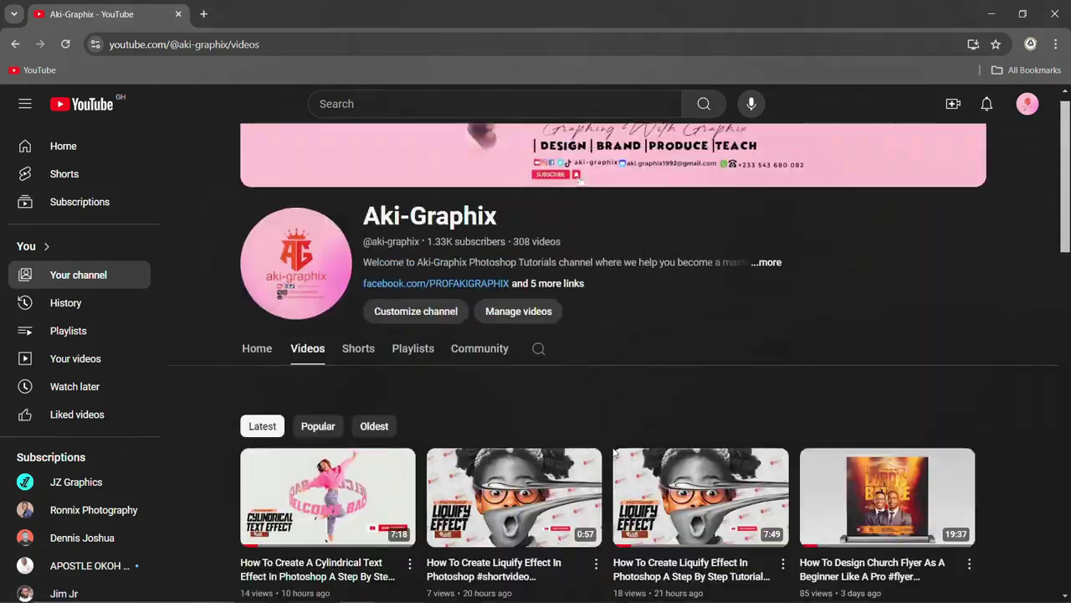
pyautogui.scroll(-5, 615, 450)
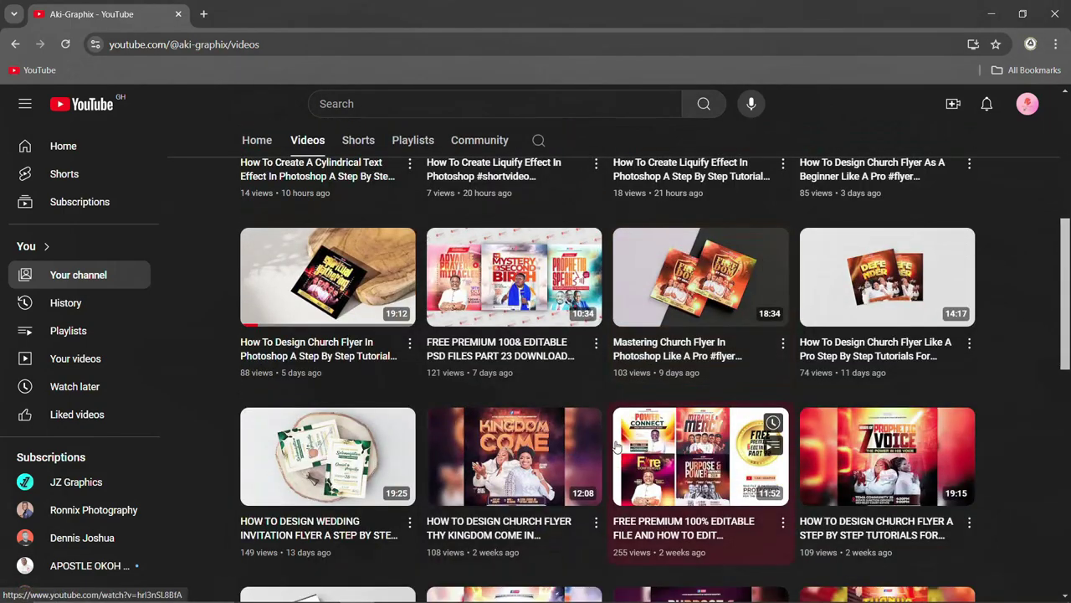
pyautogui.scroll(6, 616, 446)
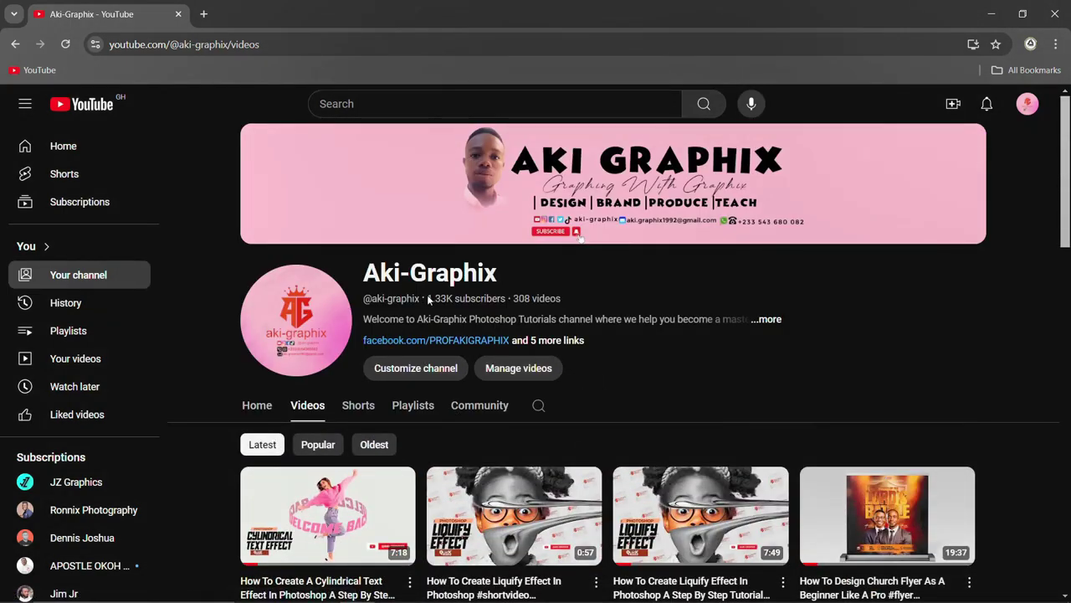
# Point out the channel's 1.33K subscriber count and 308 videos
pyautogui.moveTo(428, 299); pyautogui.dragTo(454, 299)
pyautogui.moveTo(513, 298); pyautogui.dragTo(532, 299)
pyautogui.scroll(-3, 584, 352)
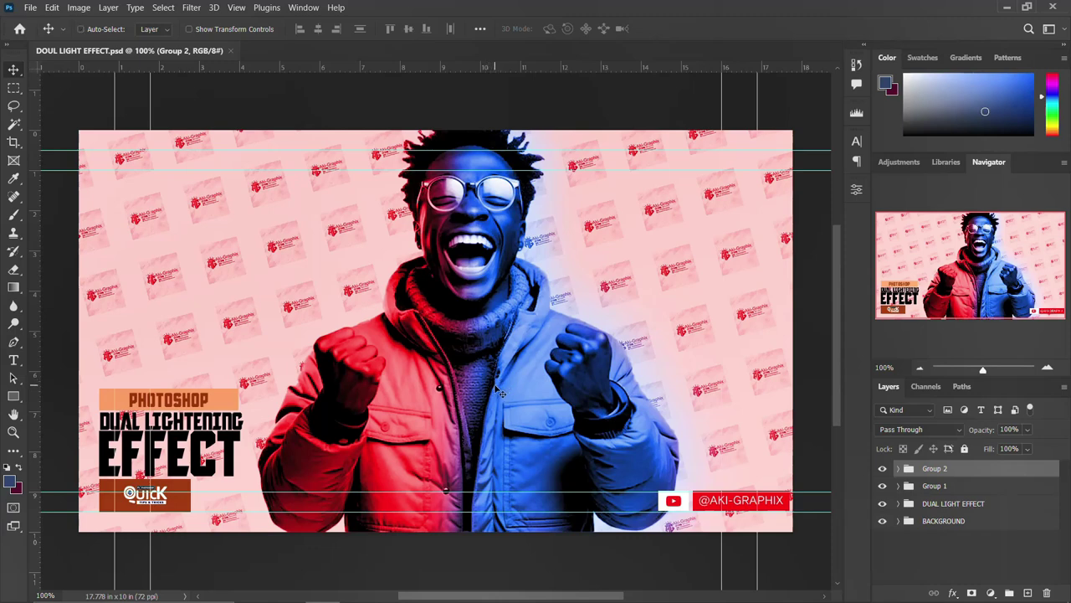
# Start a new document from the Film & Video 1280×720 px, 72 ppi preset
pyautogui.hotkey('ctrl', 'n')
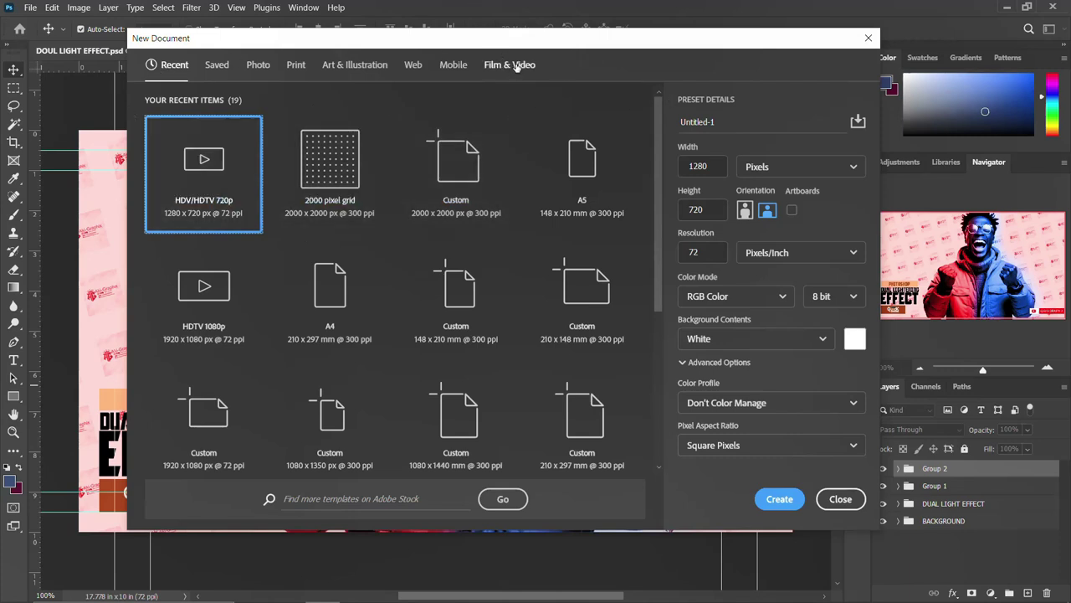
pyautogui.click(512, 67)
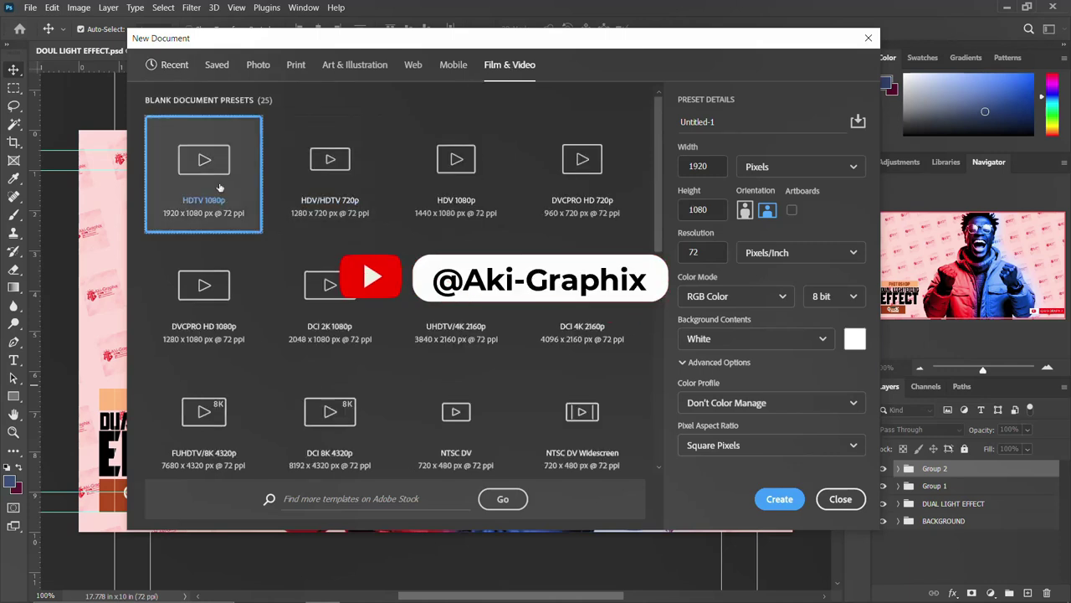
pyautogui.click(318, 201)
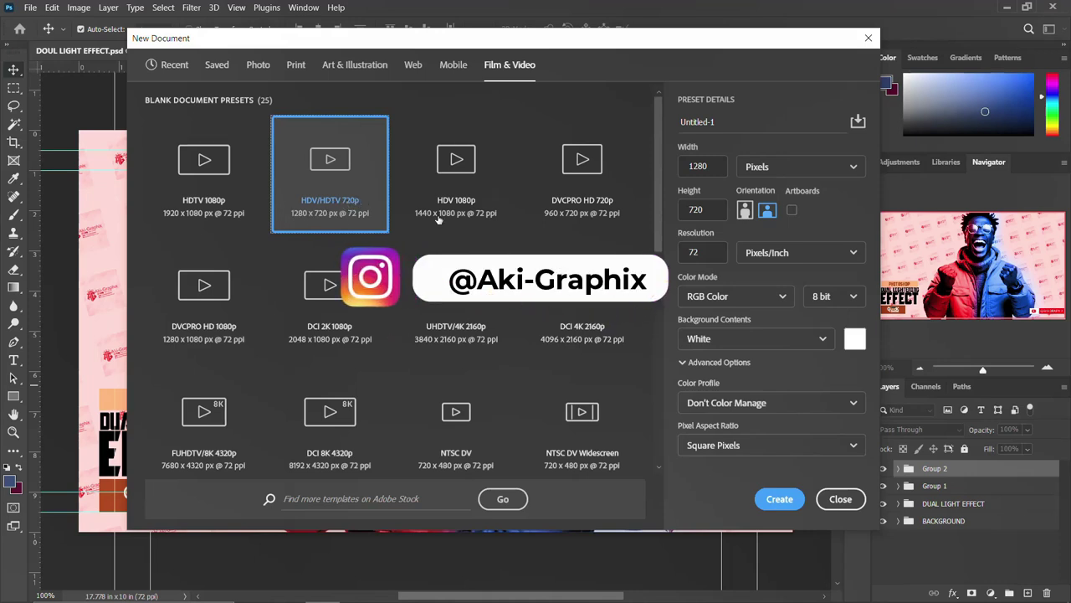
pyautogui.click(682, 167)
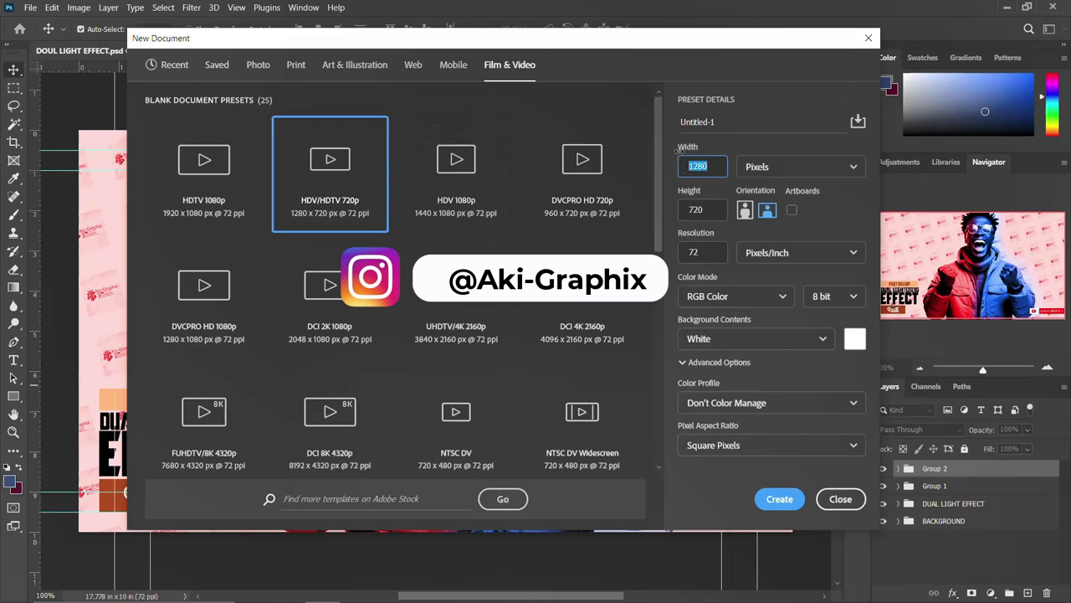
pyautogui.click(681, 209)
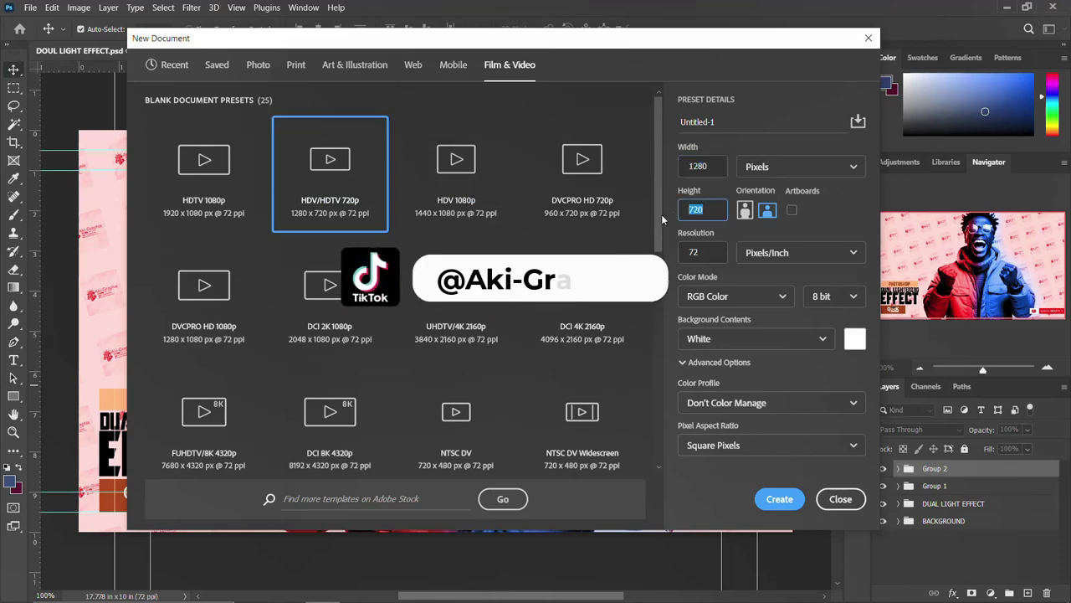
pyautogui.click(707, 252)
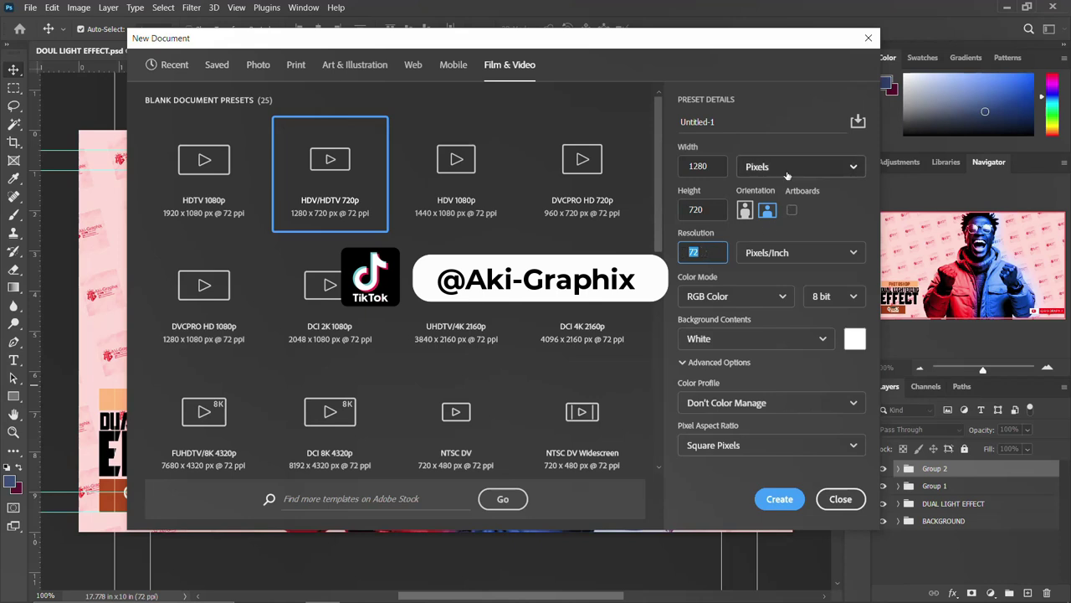
# Name the document DOUAL LIGHT EFFECT TUTORIAALS and create it
pyautogui.click(685, 123)
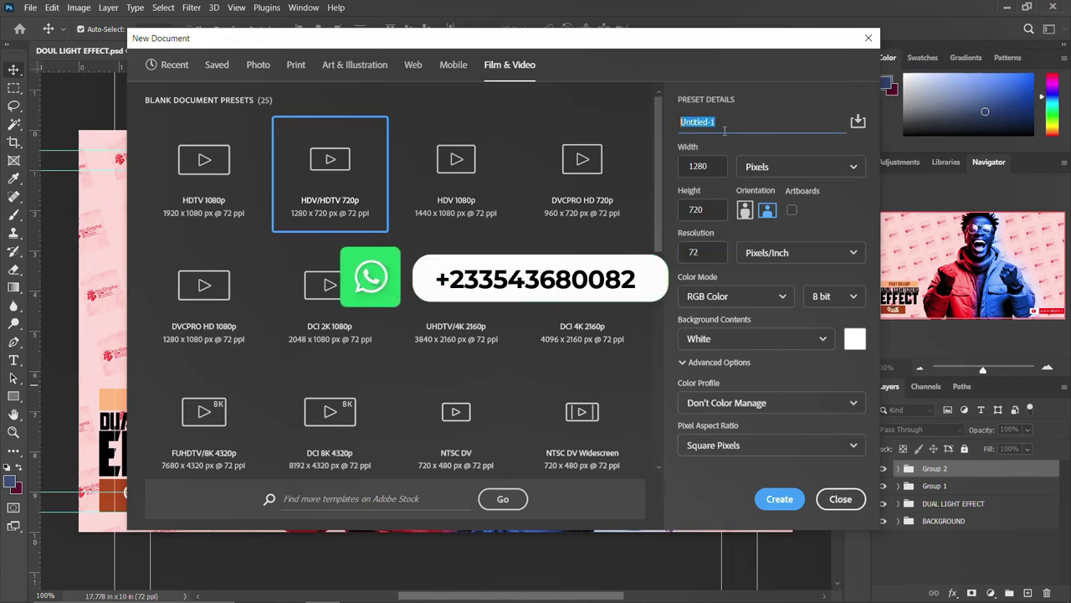
pyautogui.write('DU')
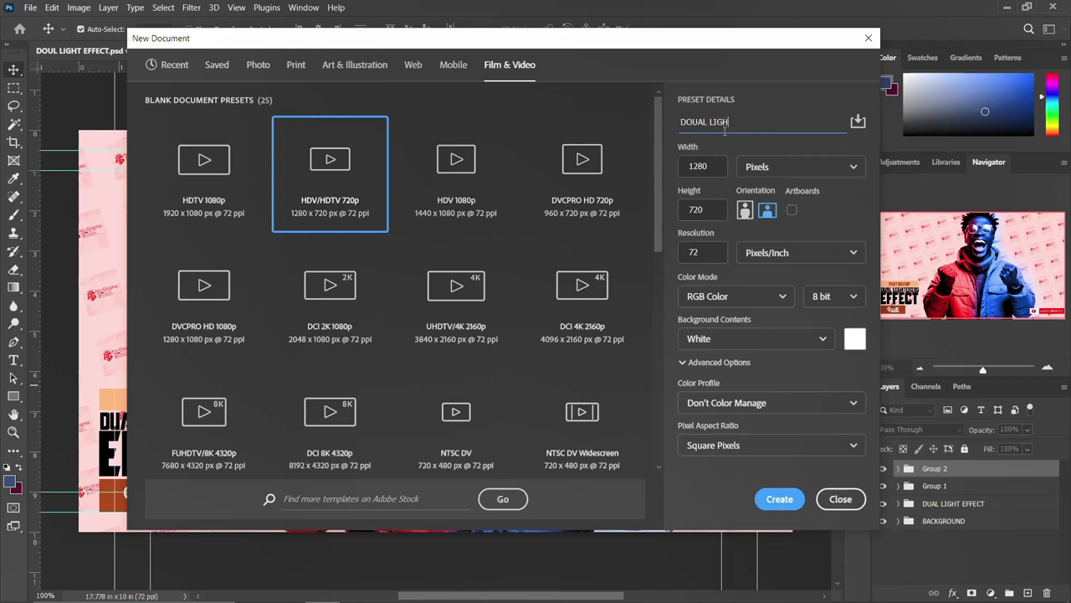
pyautogui.write('OUAL LIGHT EFFECT TUTORIALS')
pyautogui.press('Return')
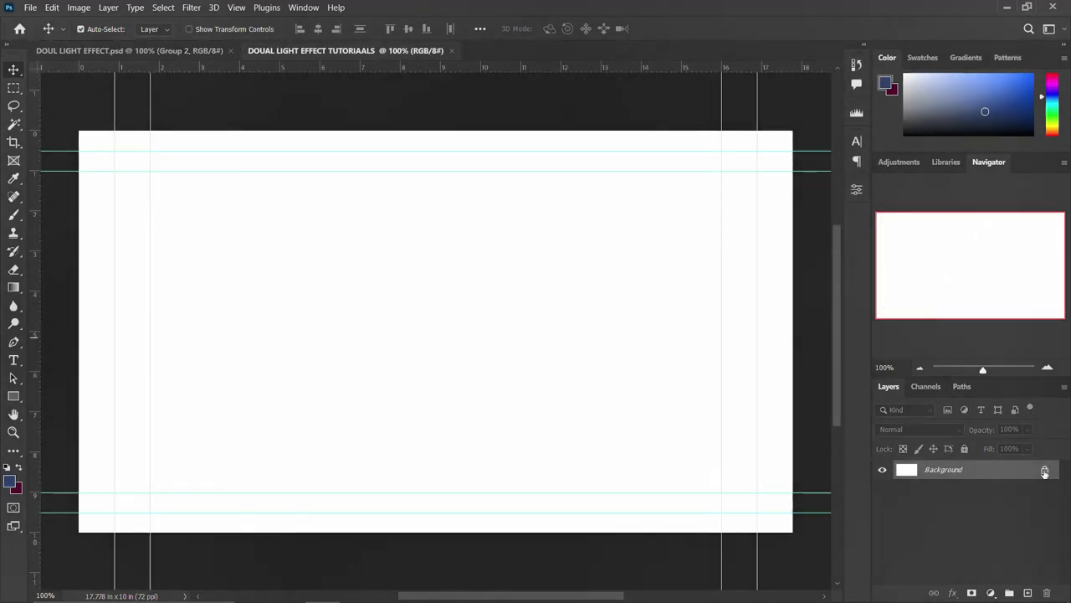
# Unlock the Background and place the MY BG logo pattern, scaled to fill the canvas
pyautogui.click(1044, 470)
pyautogui.hotkey('ctrl', '-')
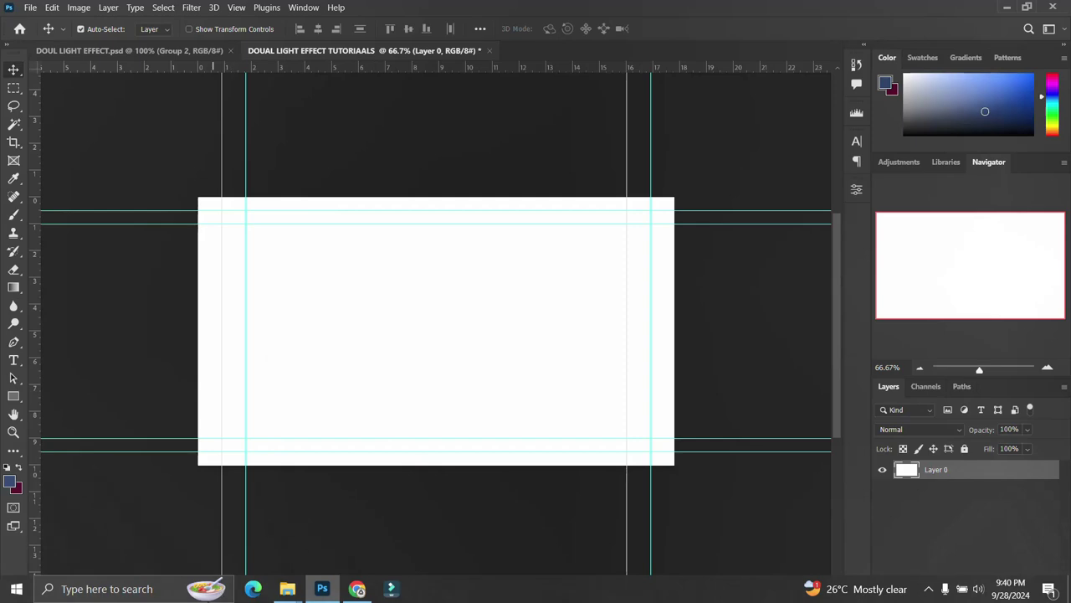
pyautogui.moveTo(287, 588)
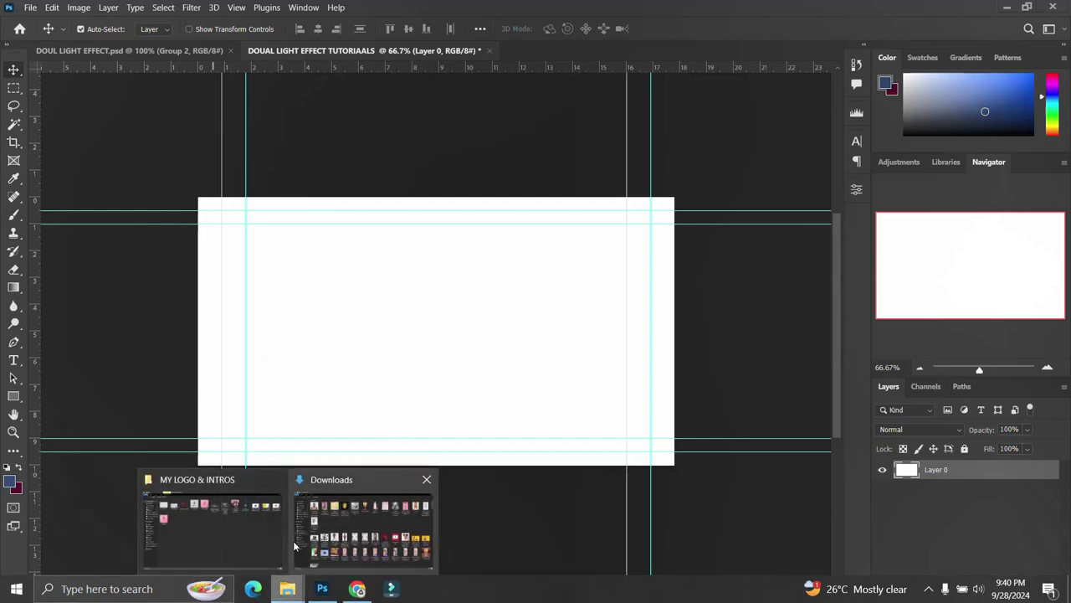
pyautogui.click(234, 530)
pyautogui.moveTo(159, 101); pyautogui.dragTo(405, 411)
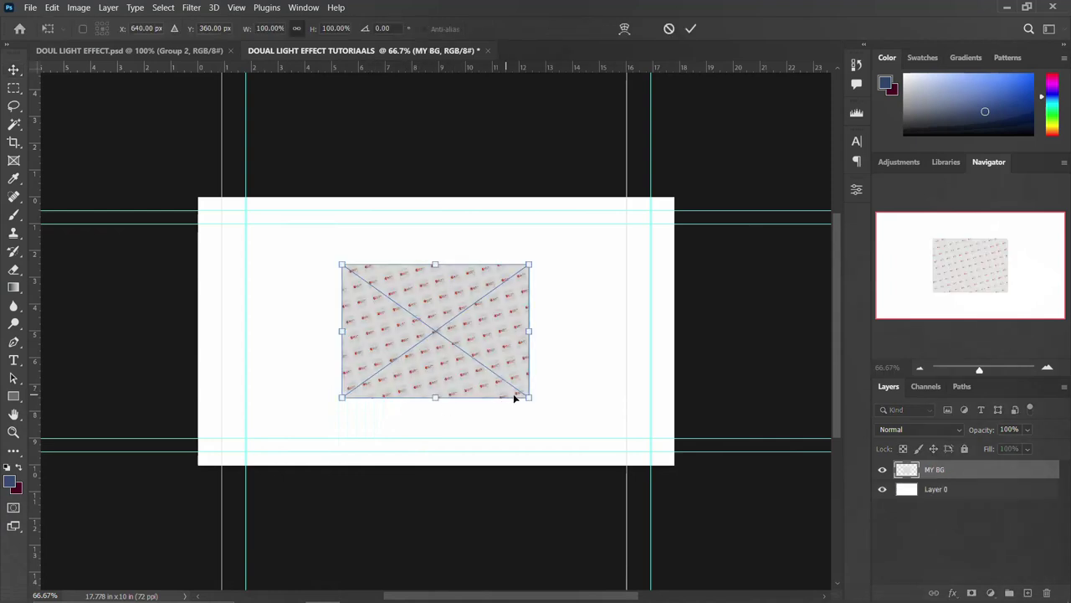
pyautogui.moveTo(528, 399); pyautogui.dragTo(678, 485)
pyautogui.press('Return')
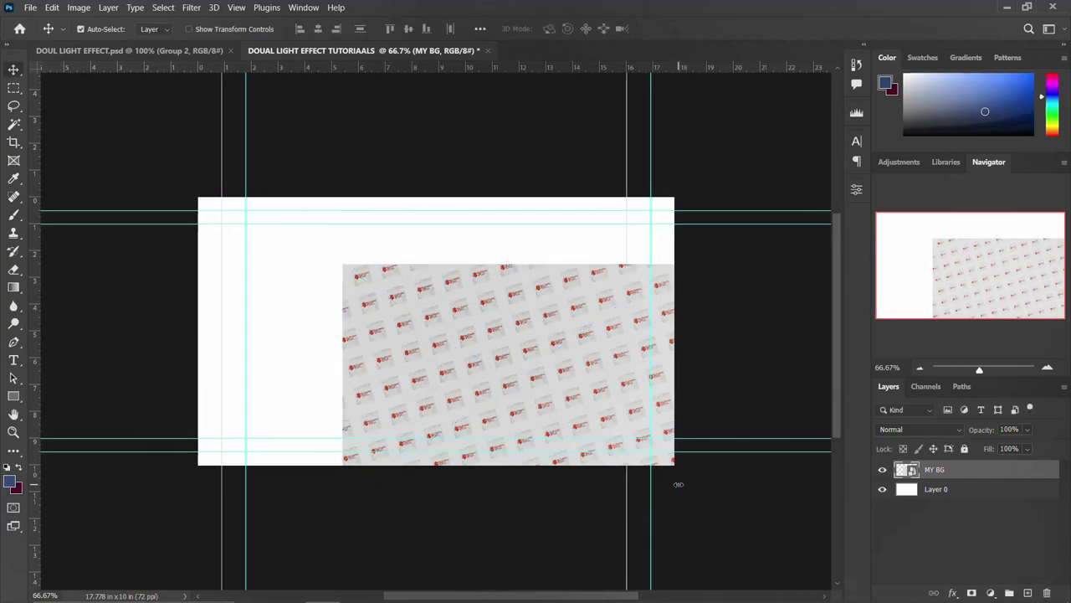
# Group Layer 0 with MY BG and name the group BG
pyautogui.keyDown('shift'); pyautogui.click(968, 492); pyautogui.keyUp('shift')
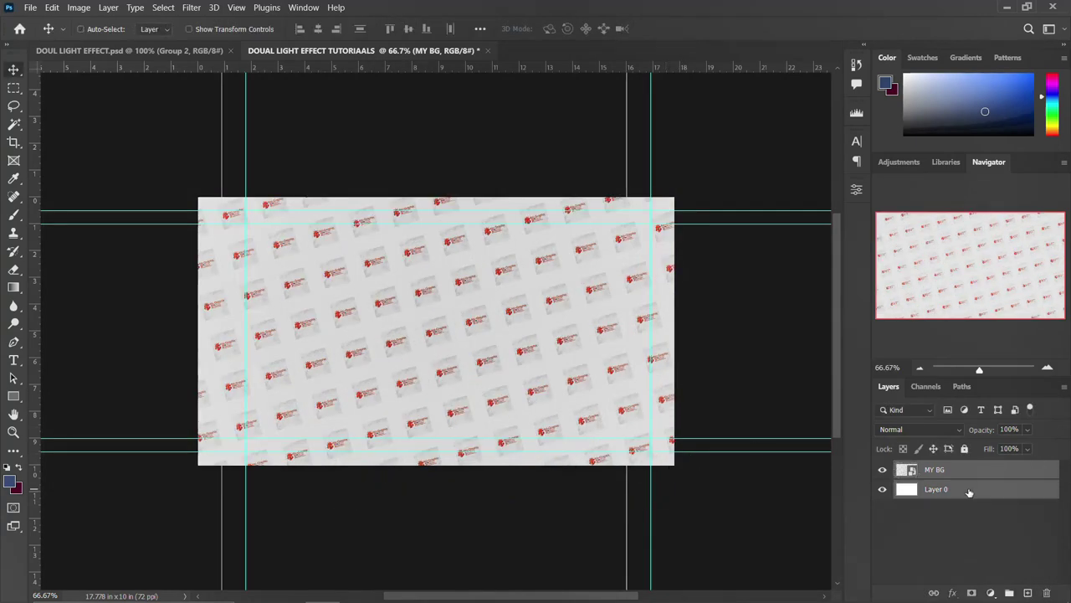
pyautogui.hotkey('ctrl', 'g')
pyautogui.doubleClick(934, 470)
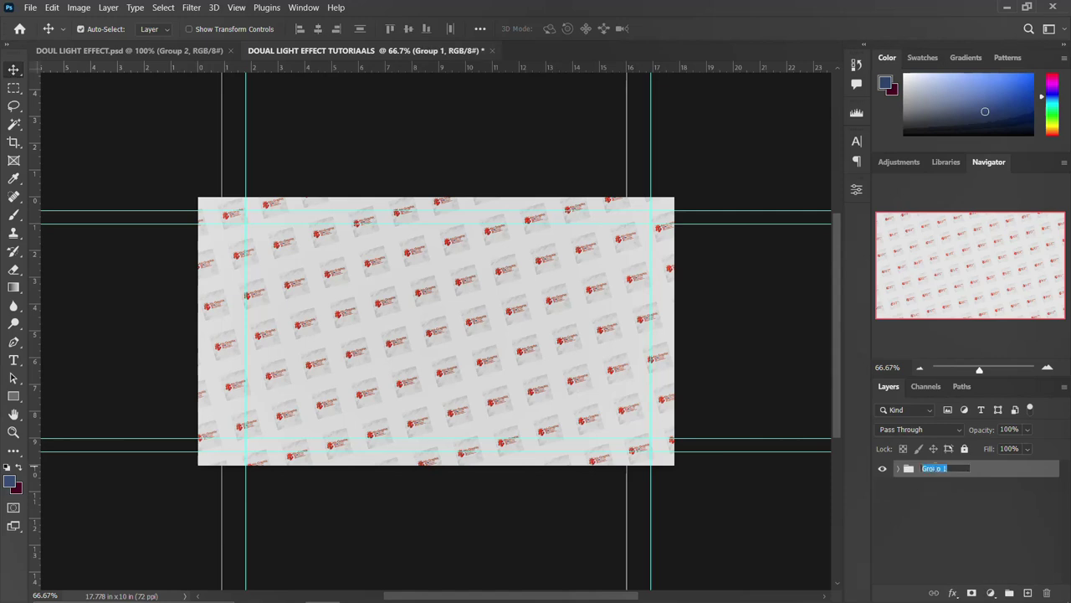
pyautogui.write('BG')
# Confirm the BG group name and drag the Excitement African man photo from Downloads into the canvas
pyautogui.press('Return')
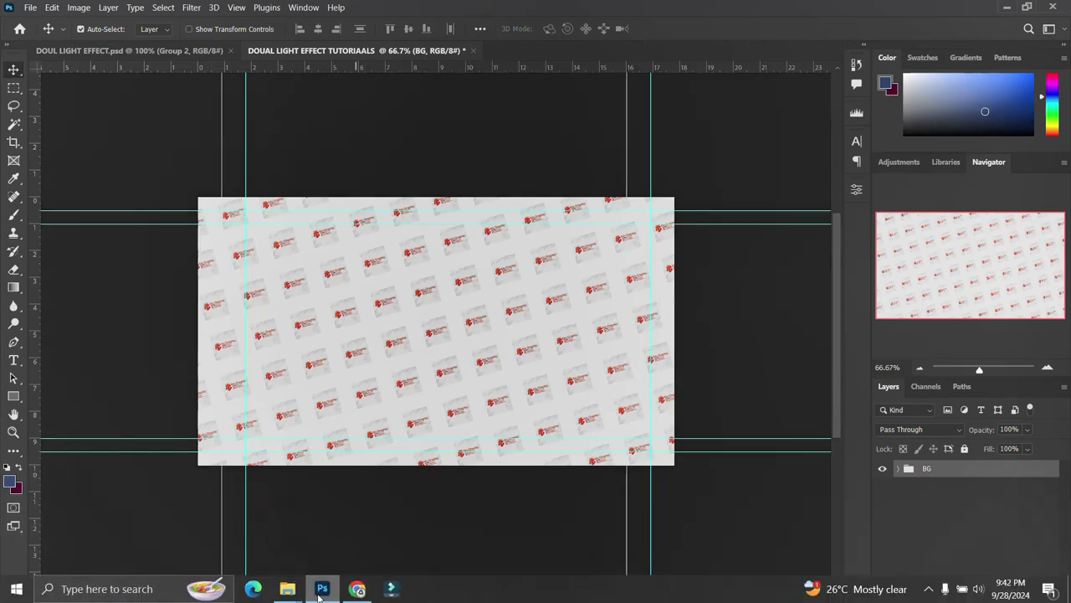
pyautogui.moveTo(287, 588)
pyautogui.click(374, 530)
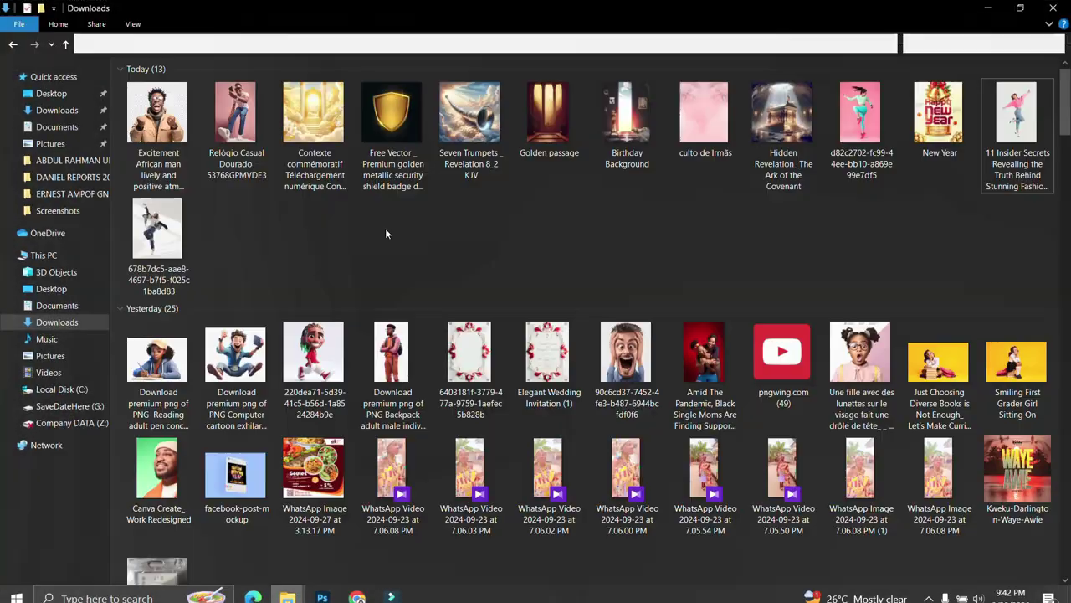
pyautogui.moveTo(159, 110); pyautogui.dragTo(425, 390)
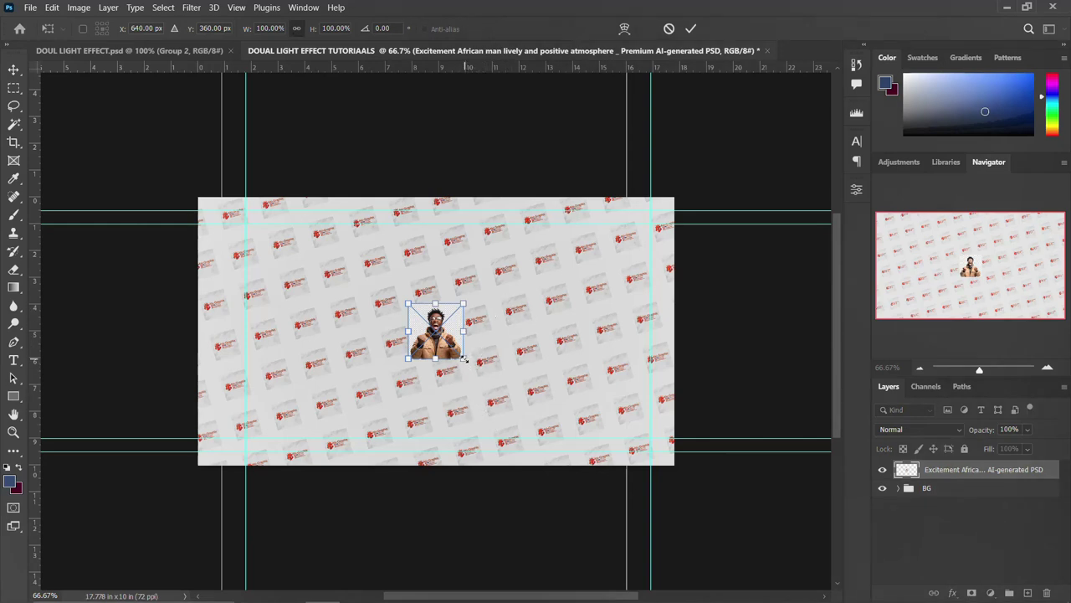
# Enlarge and centre the man photo, then rasterize its layer
pyautogui.moveTo(465, 360); pyautogui.dragTo(584, 471)
pyautogui.moveTo(499, 415); pyautogui.dragTo(503, 393)
pyautogui.press('Return')
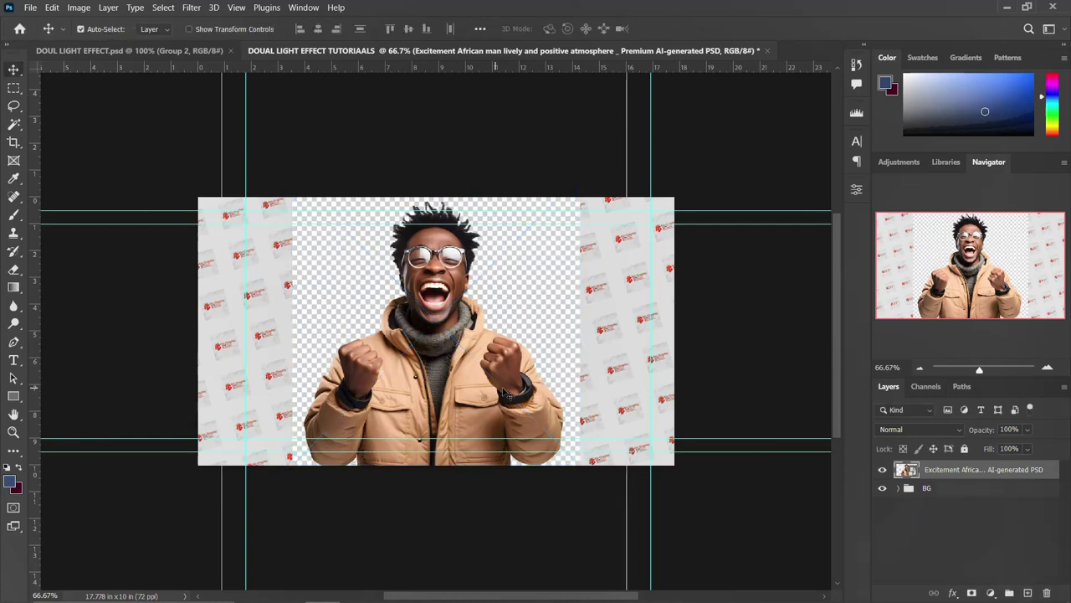
pyautogui.rightClick(993, 471)
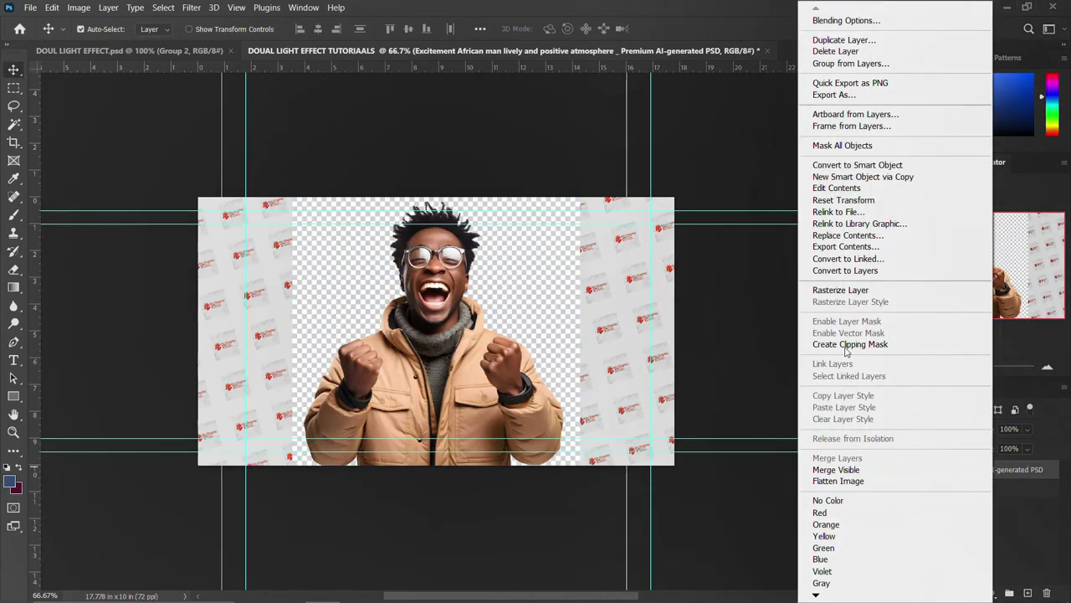
pyautogui.click(841, 289)
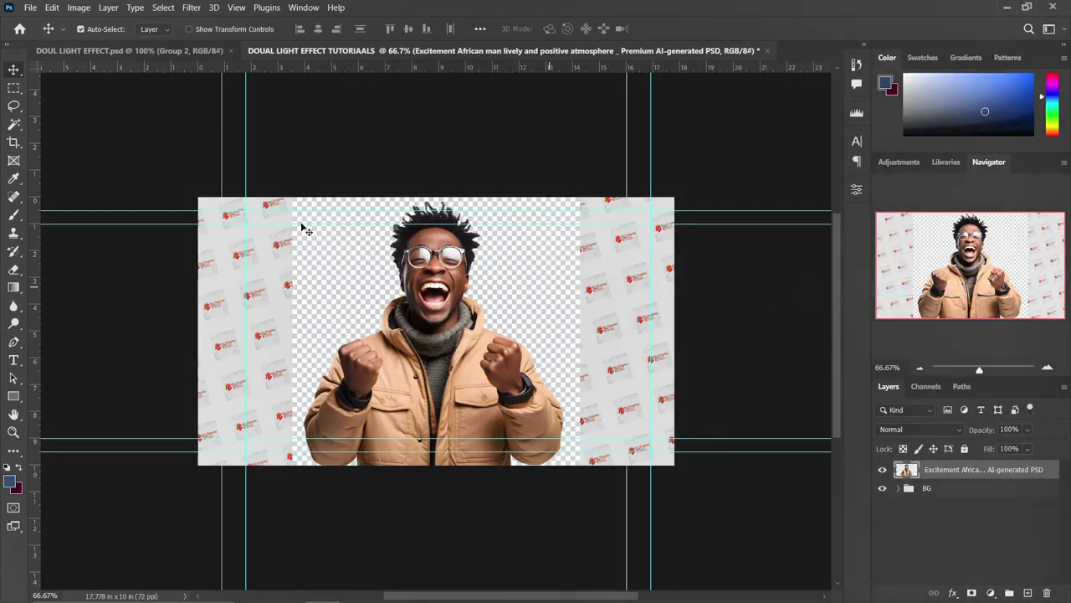
# Select the man with Select Subject, copy him to Layer 1, and remove the original photo
pyautogui.click(15, 123)
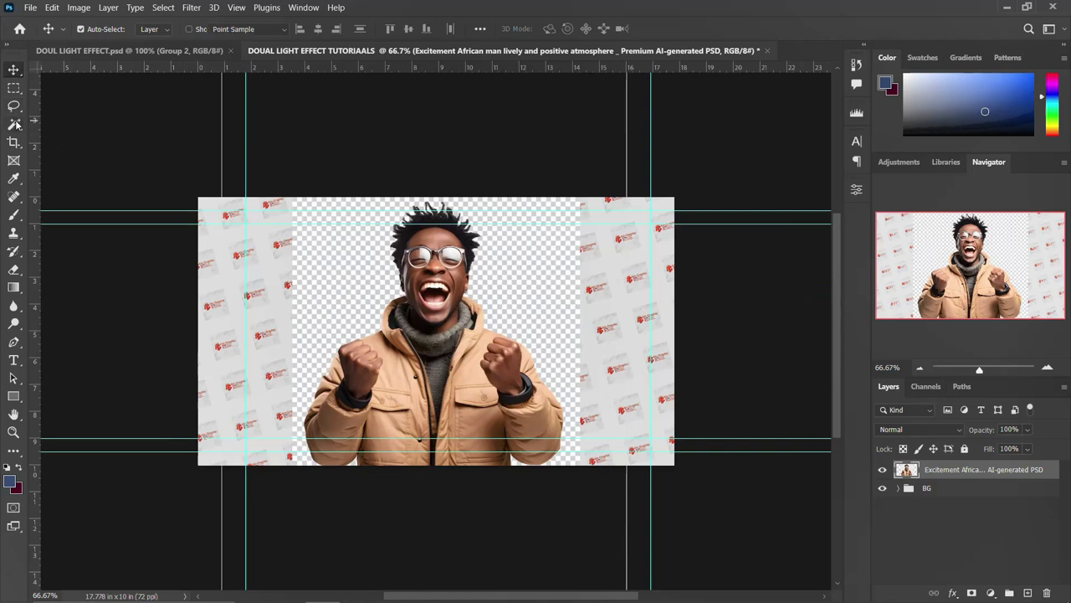
pyautogui.click(585, 30)
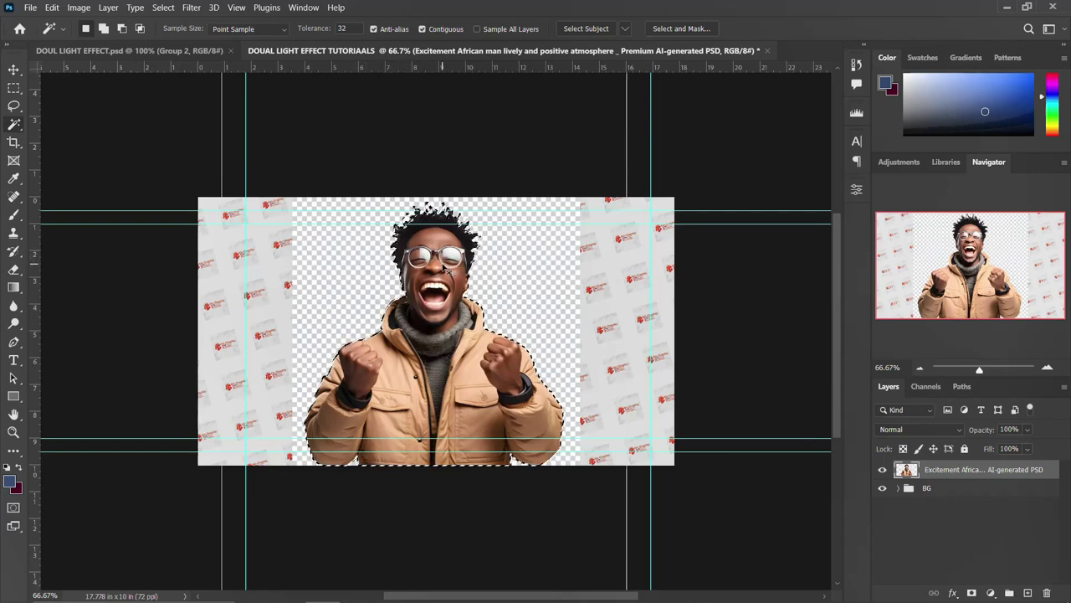
pyautogui.hotkey('ctrl', 'j')
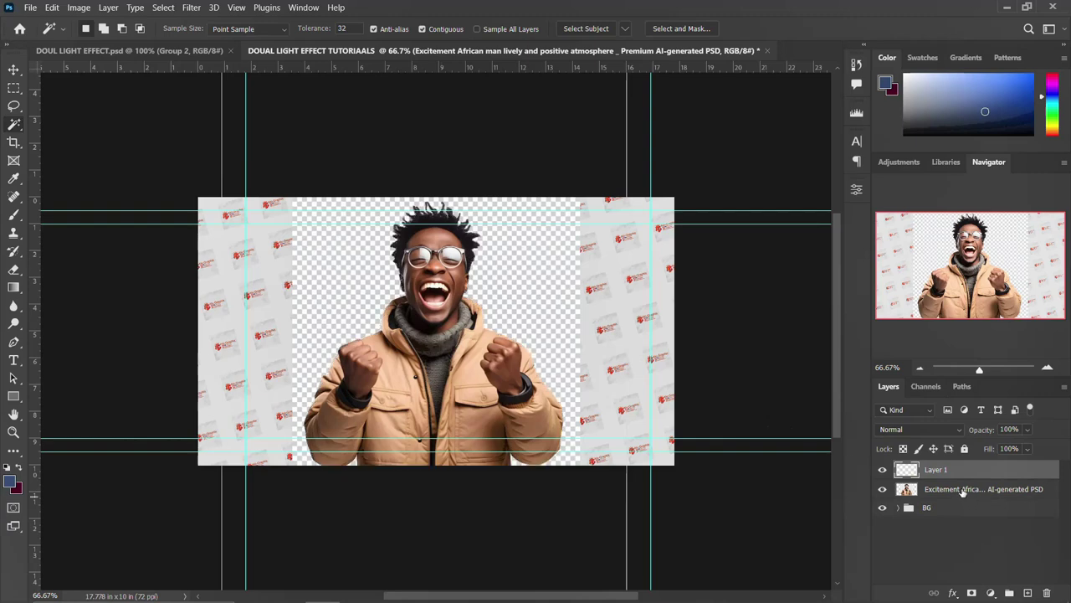
pyautogui.click(948, 491)
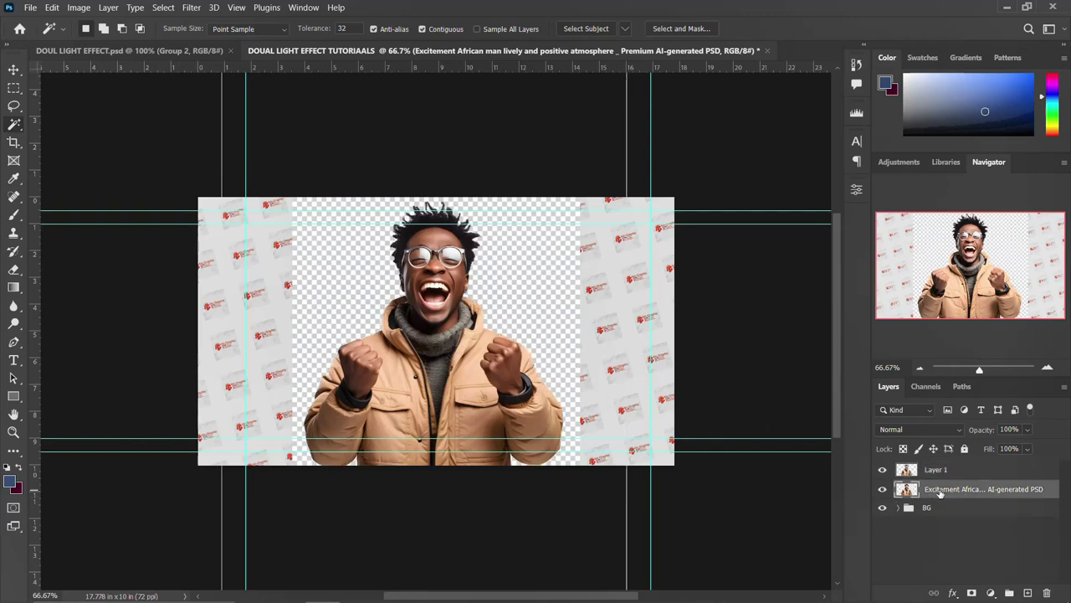
pyautogui.hotkey('ctrl', 'z')
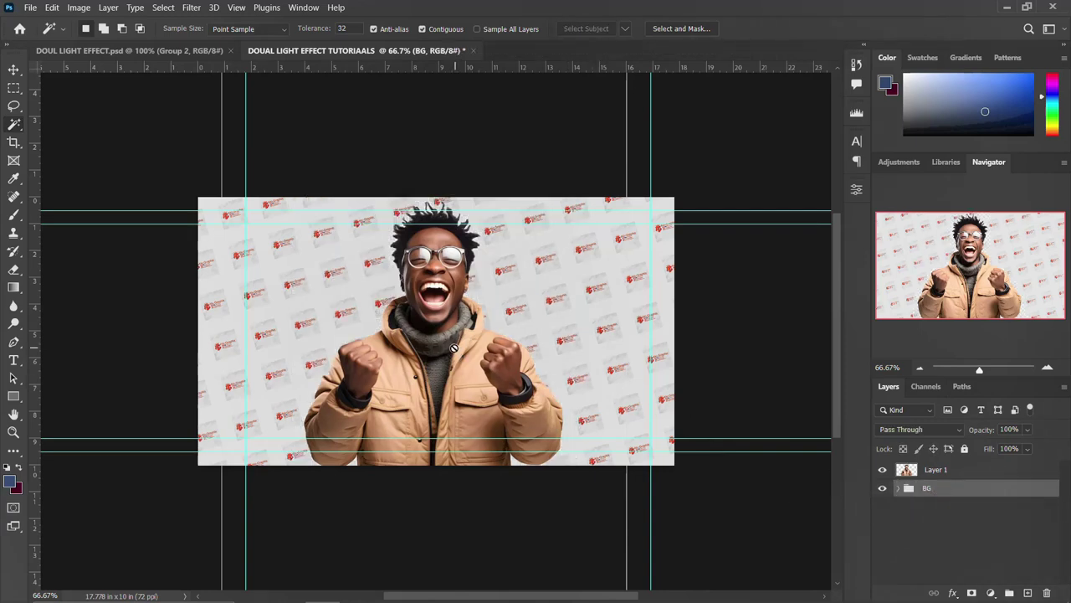
# Add a Levels adjustment that darkens the shadows, and convert Layer 1 to a smart object
pyautogui.press('v')
pyautogui.click(935, 471)
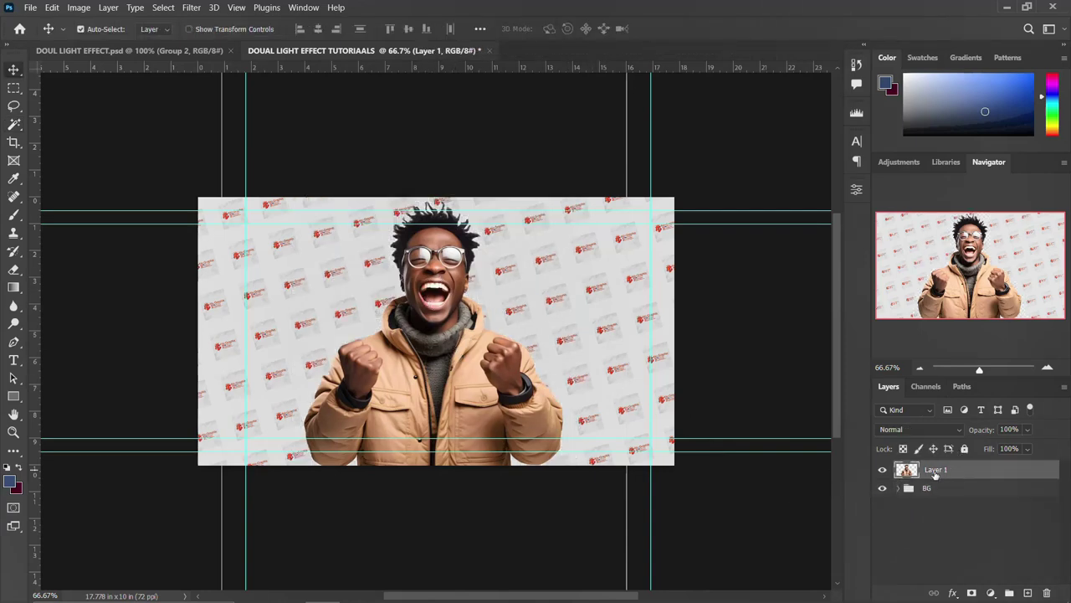
pyautogui.click(990, 592)
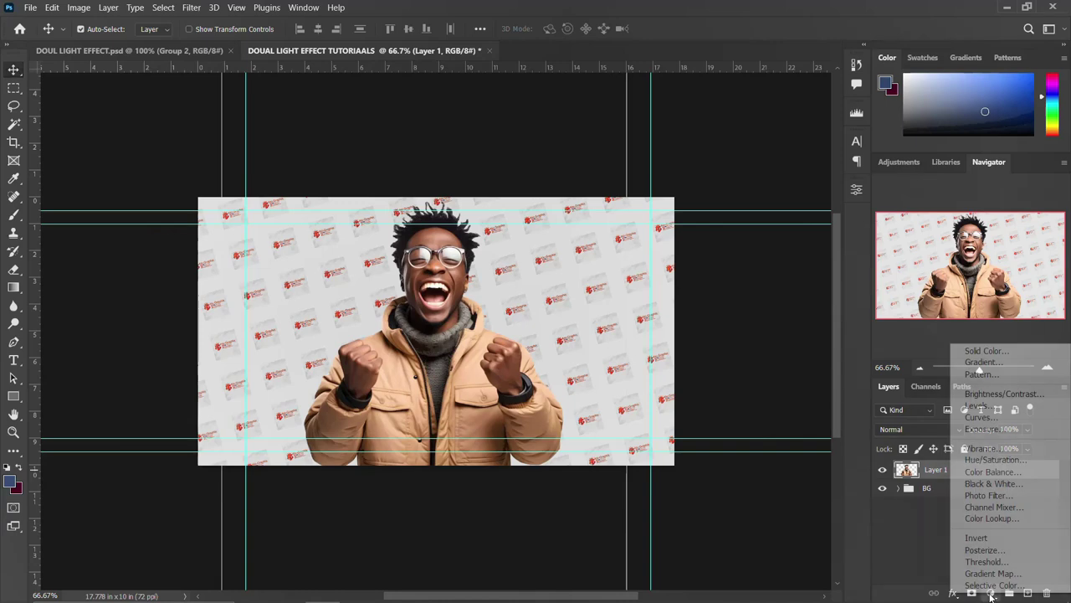
pyautogui.click(989, 407)
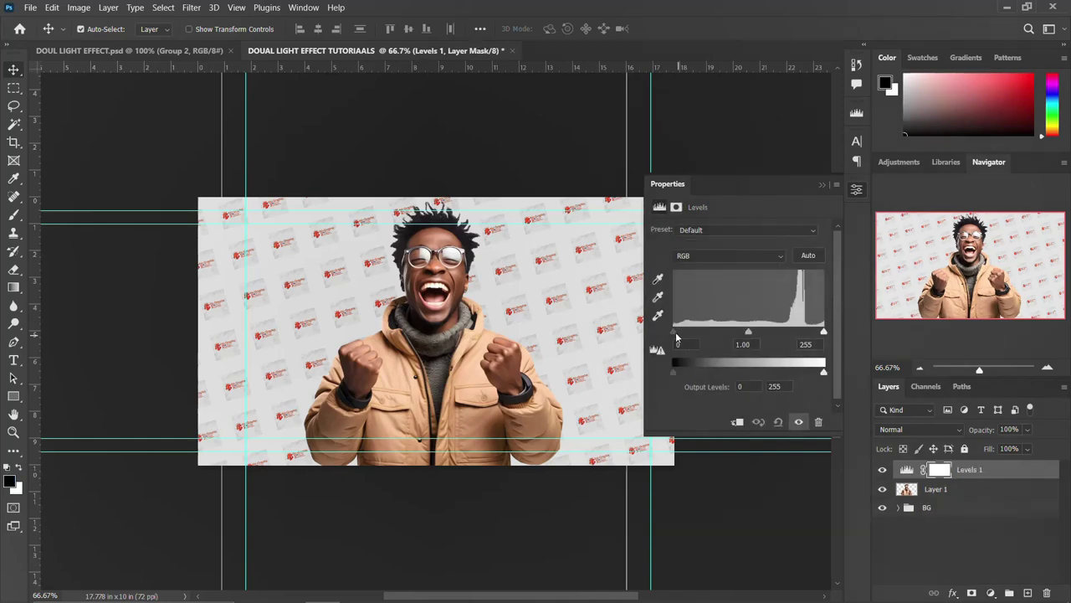
pyautogui.moveTo(676, 333); pyautogui.dragTo(688, 336)
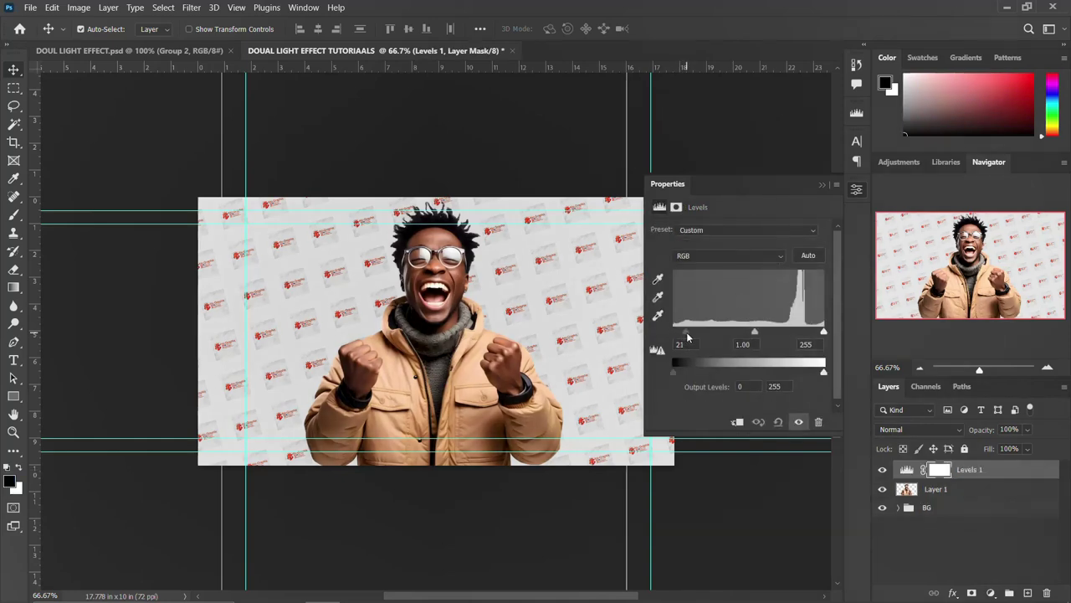
pyautogui.click(954, 489)
pyautogui.rightClick(956, 490)
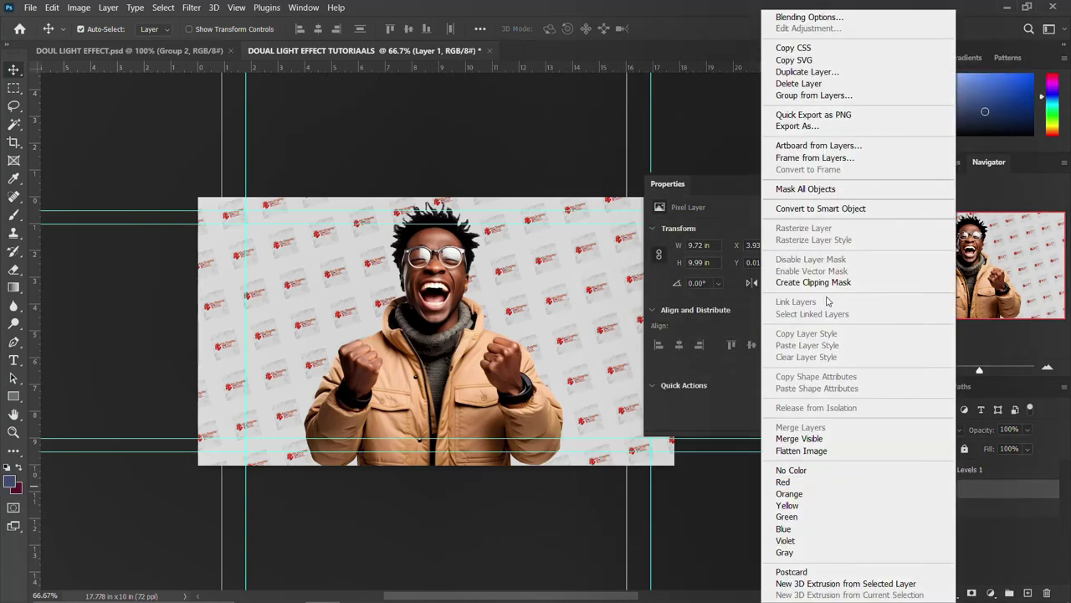
pyautogui.click(808, 210)
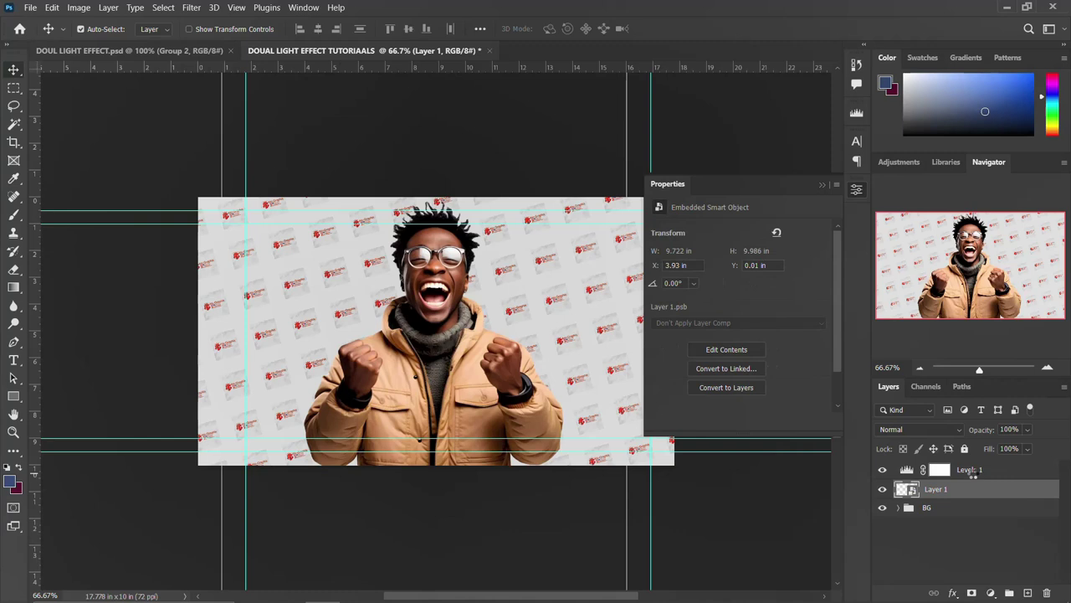
# Test clipping Levels 1 to Layer 1, then delete the Levels 1 adjustment
pyautogui.click(940, 471)
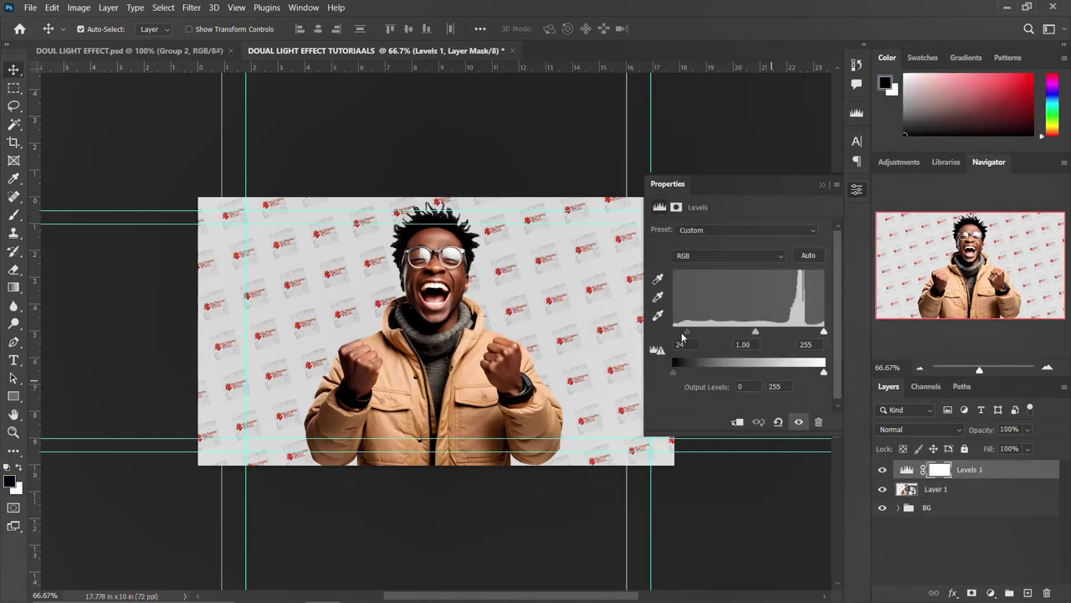
pyautogui.click(737, 421)
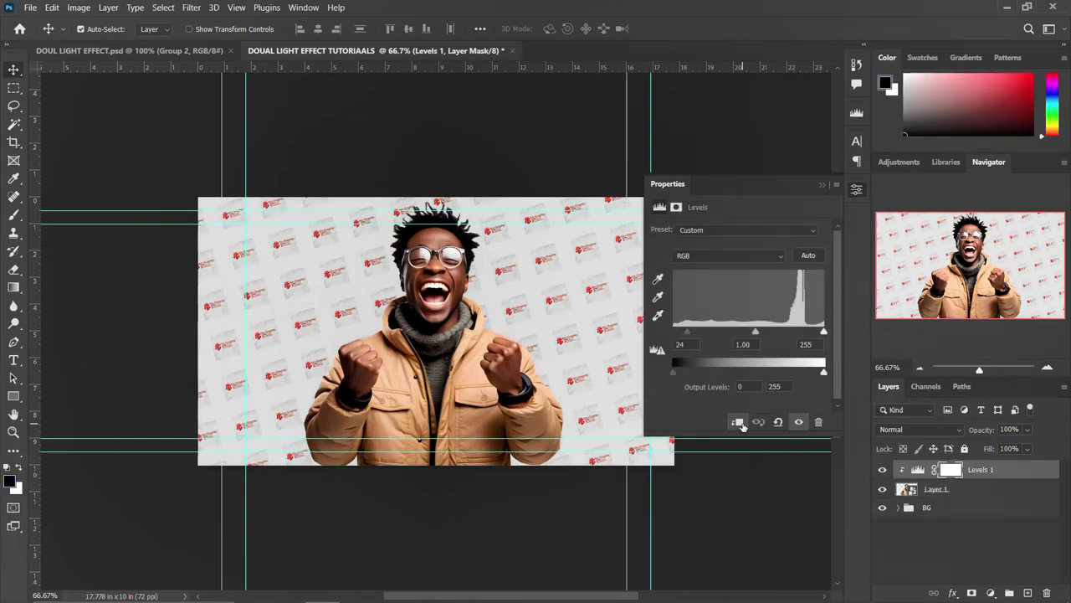
pyautogui.click(738, 422)
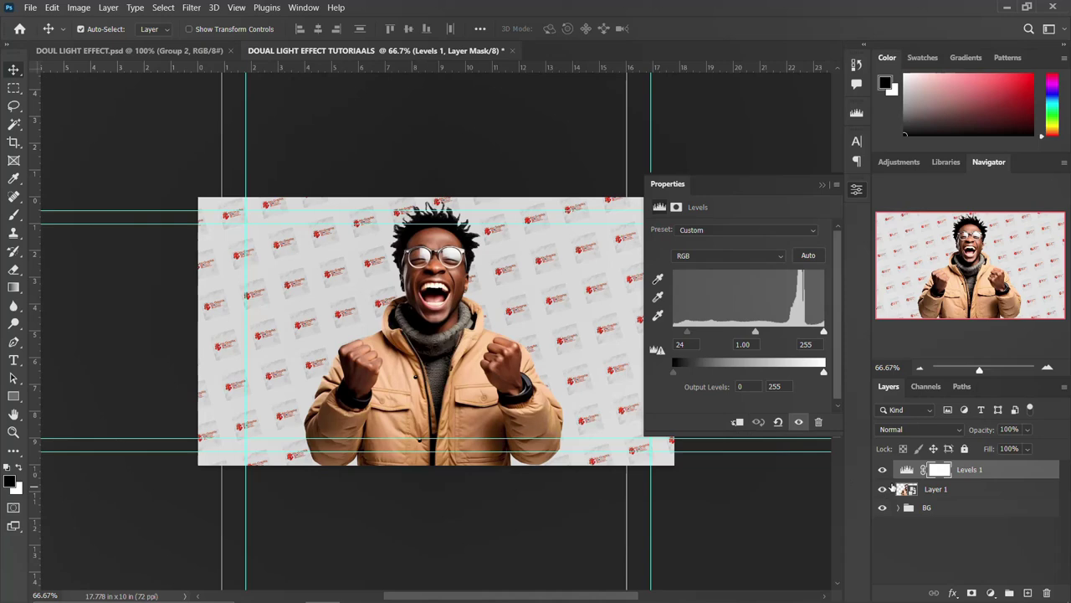
pyautogui.click(856, 190)
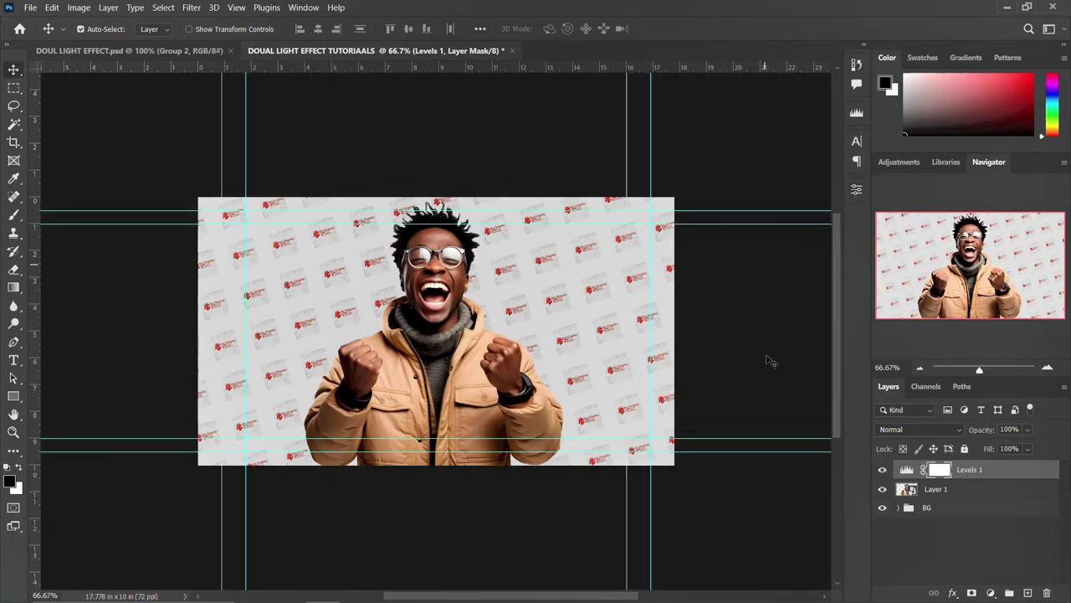
pyautogui.click(934, 489)
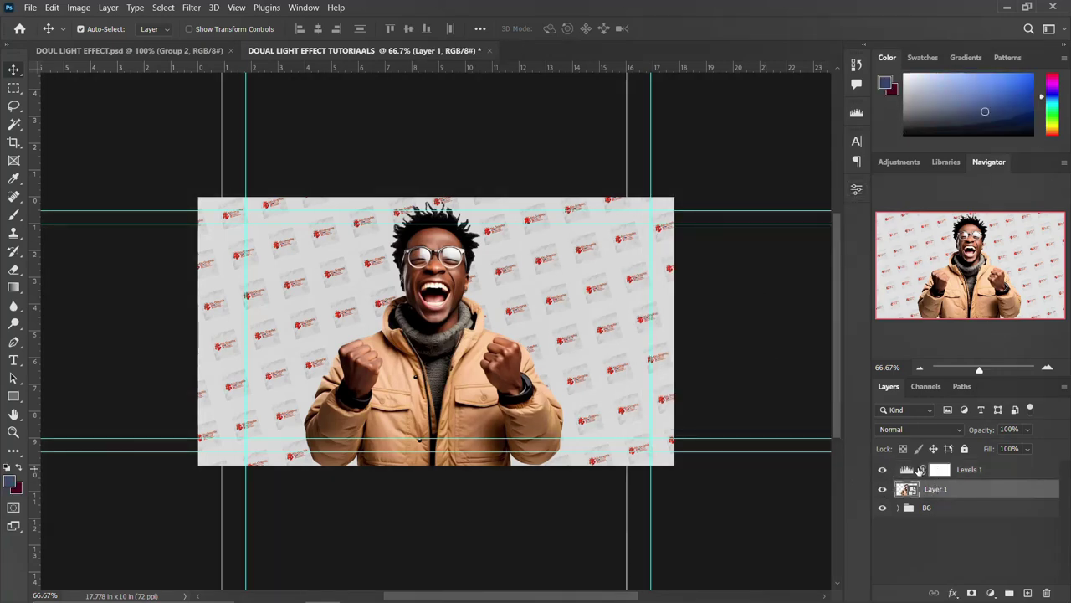
pyautogui.click(998, 473)
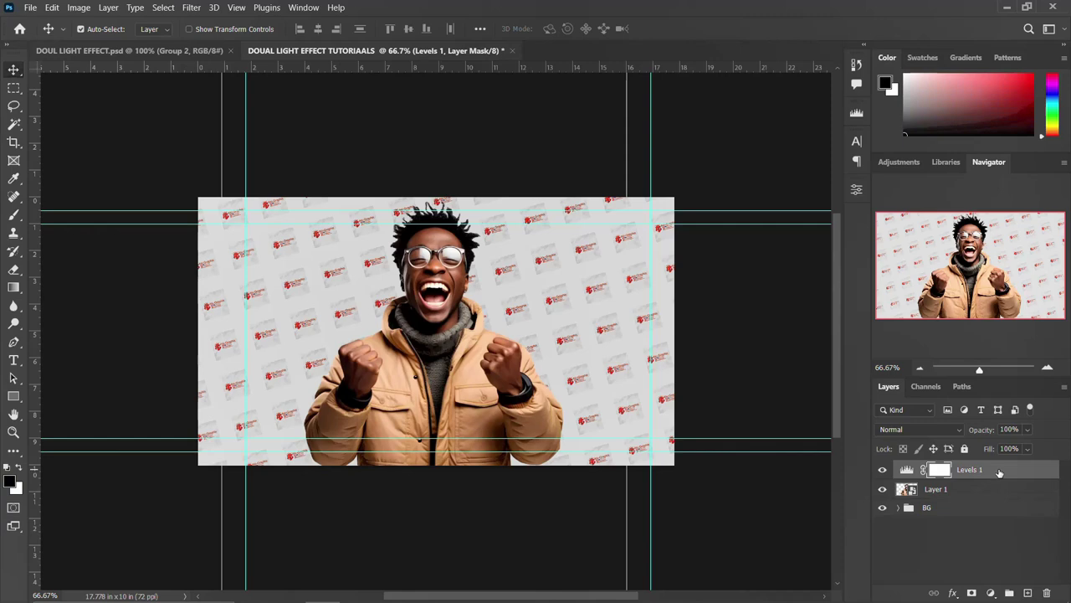
pyautogui.press('Delete')
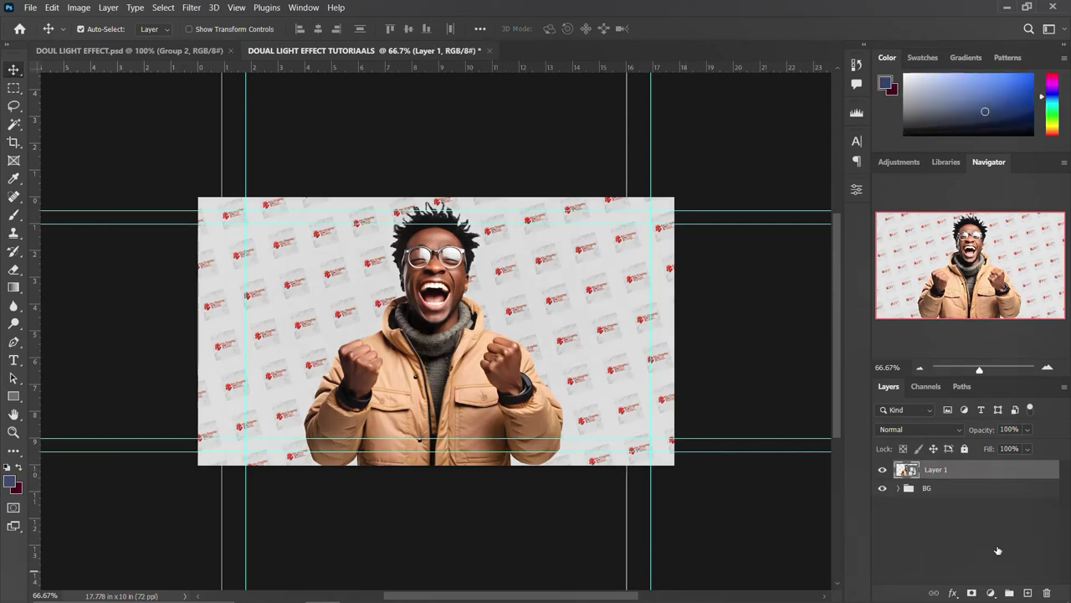
# Add Levels 1 above Layer 1 and drag its black input to 50
pyautogui.click(991, 592)
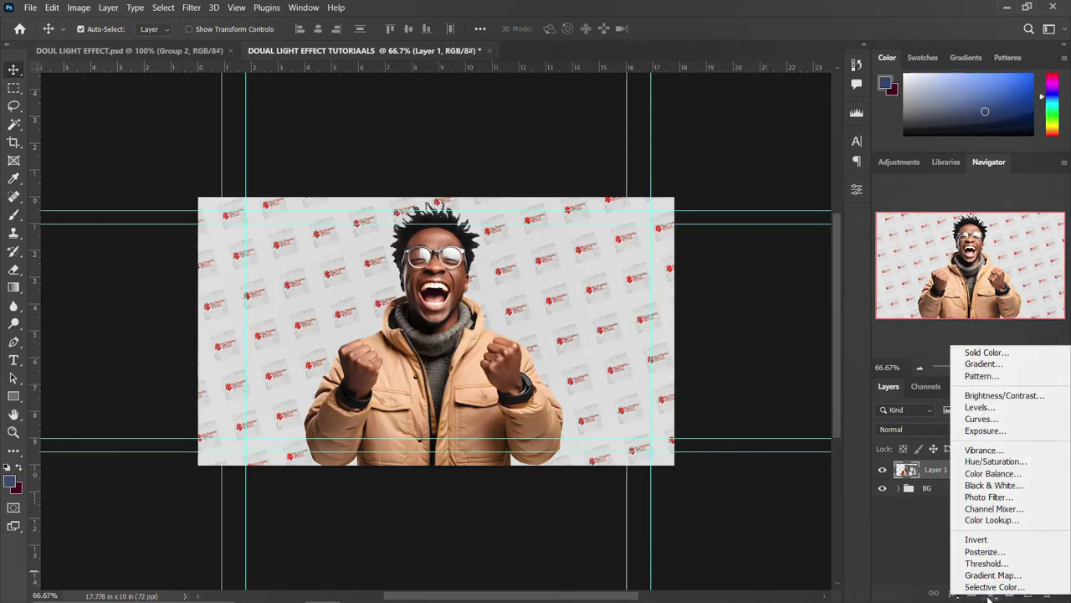
pyautogui.click(980, 407)
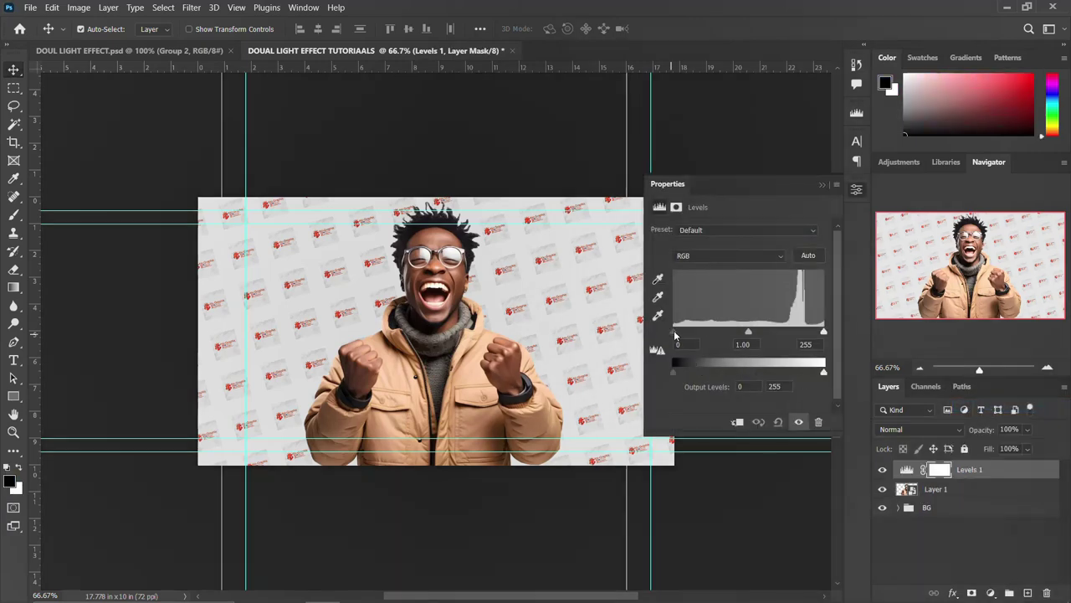
pyautogui.moveTo(674, 333); pyautogui.dragTo(701, 333)
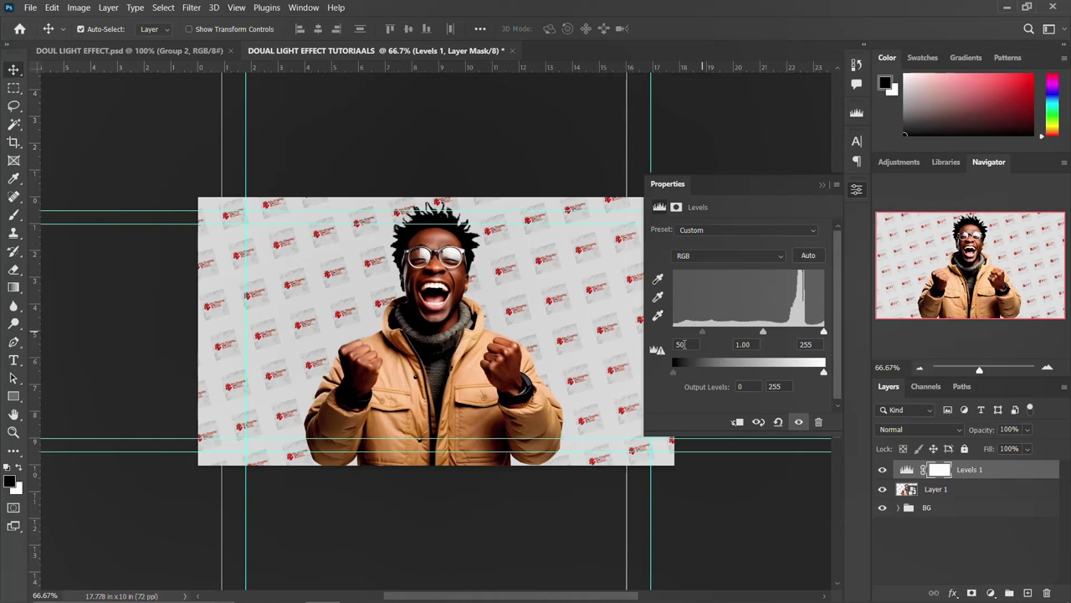
pyautogui.click(855, 193)
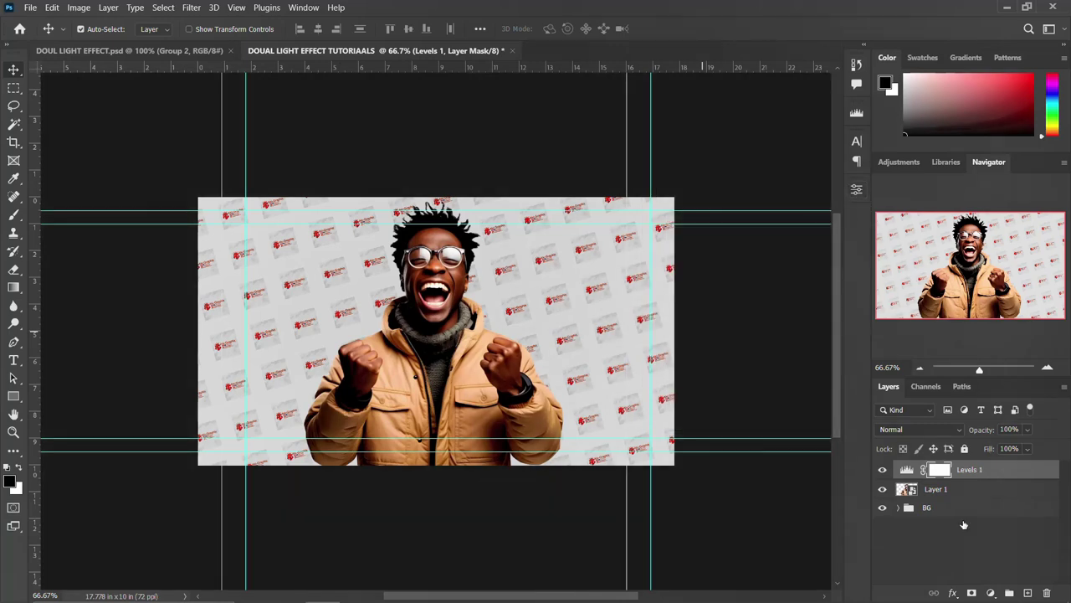
pyautogui.click(991, 592)
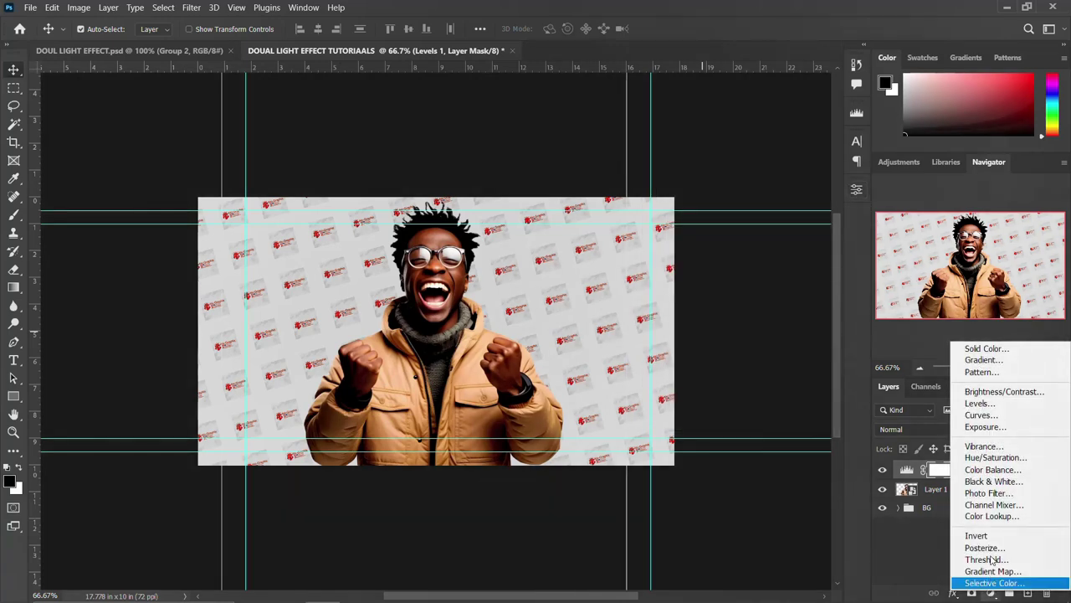
# Add a Black & White adjustment with Reds -12, Yellows 13 and Greens 27
pyautogui.click(992, 481)
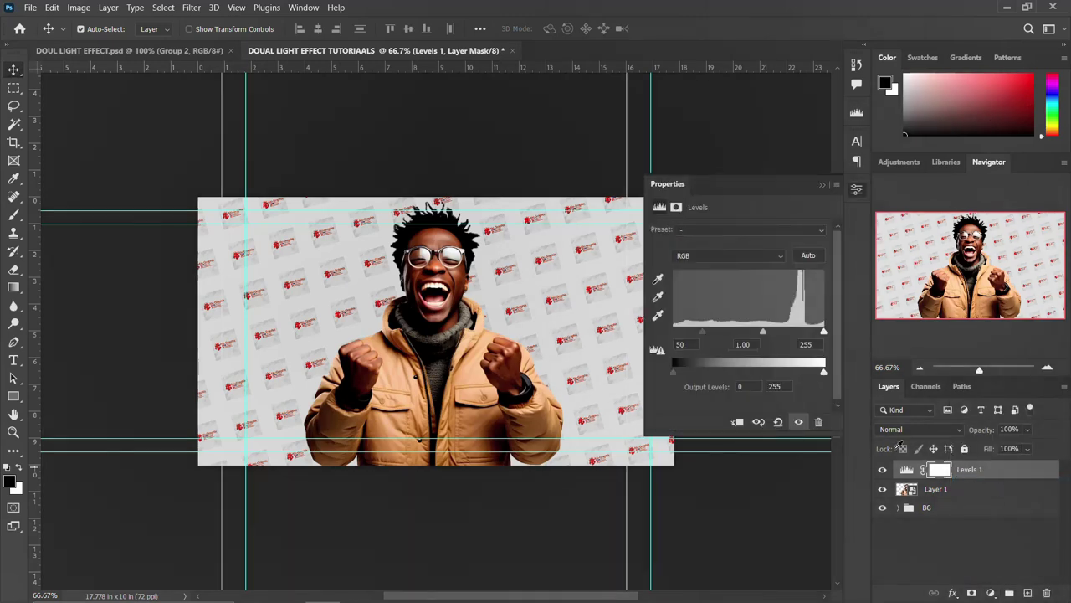
pyautogui.click(808, 267)
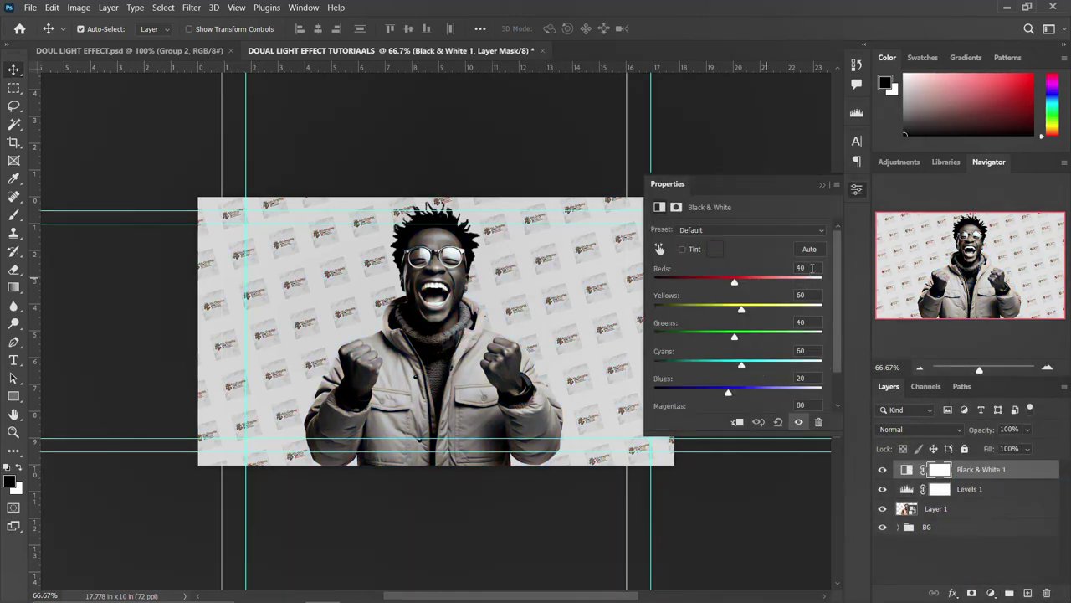
pyautogui.write('-12')
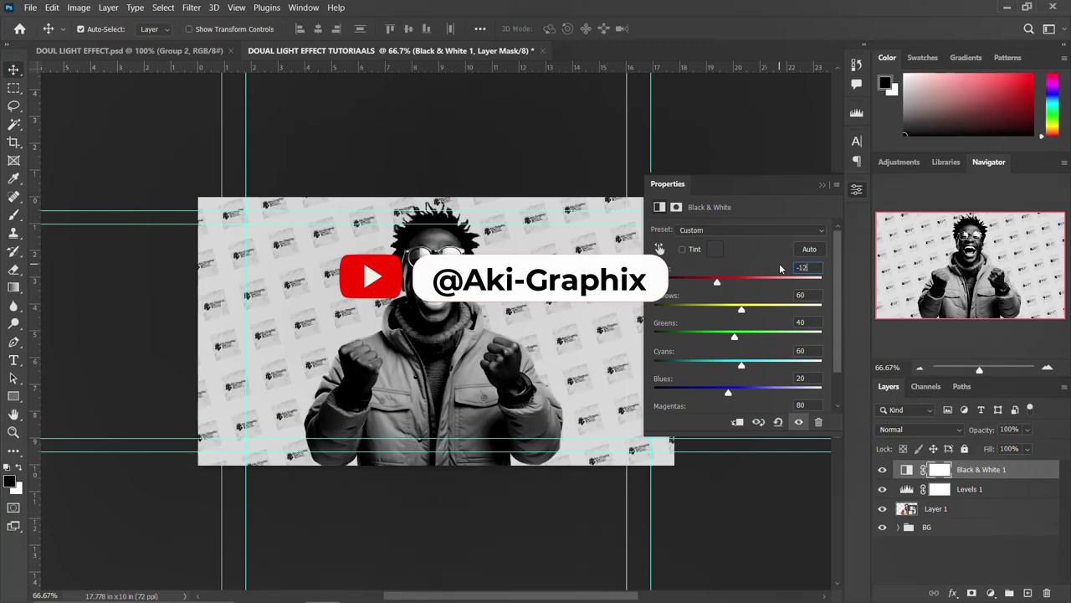
pyautogui.click(800, 294)
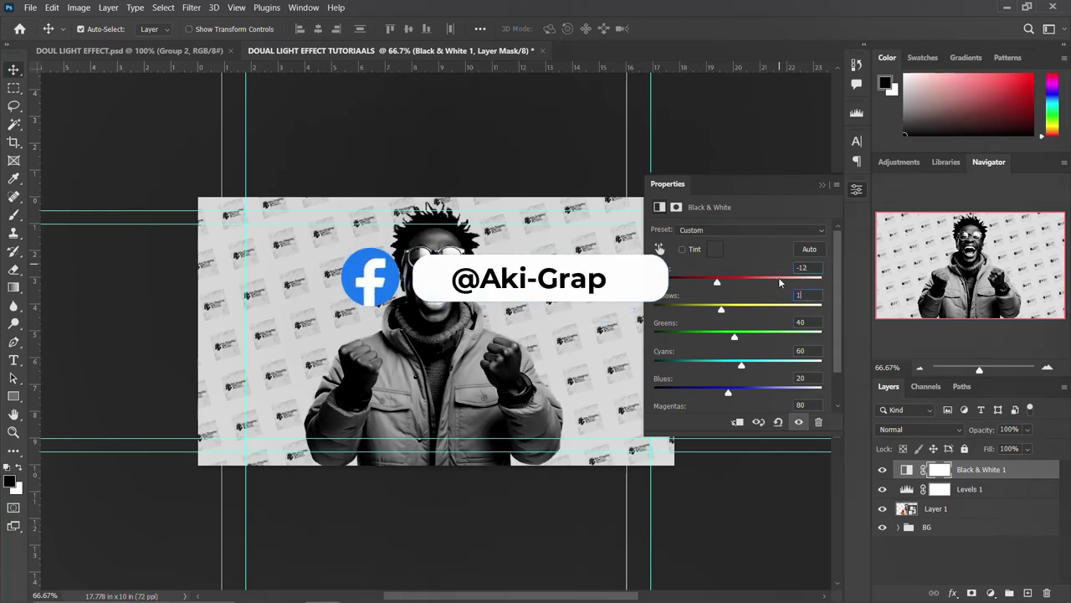
pyautogui.write('13')
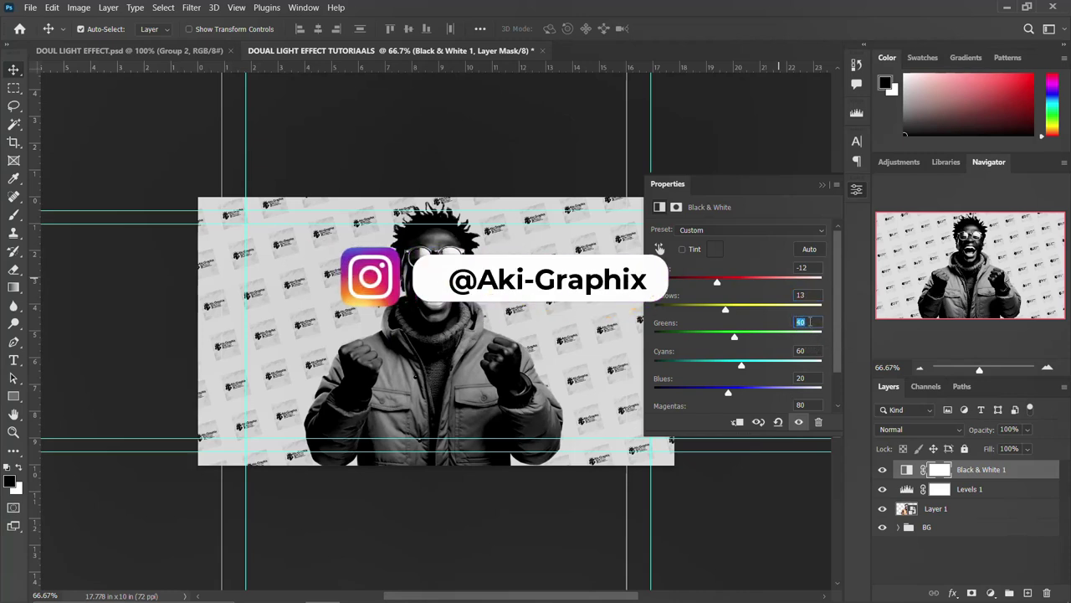
pyautogui.write('27')
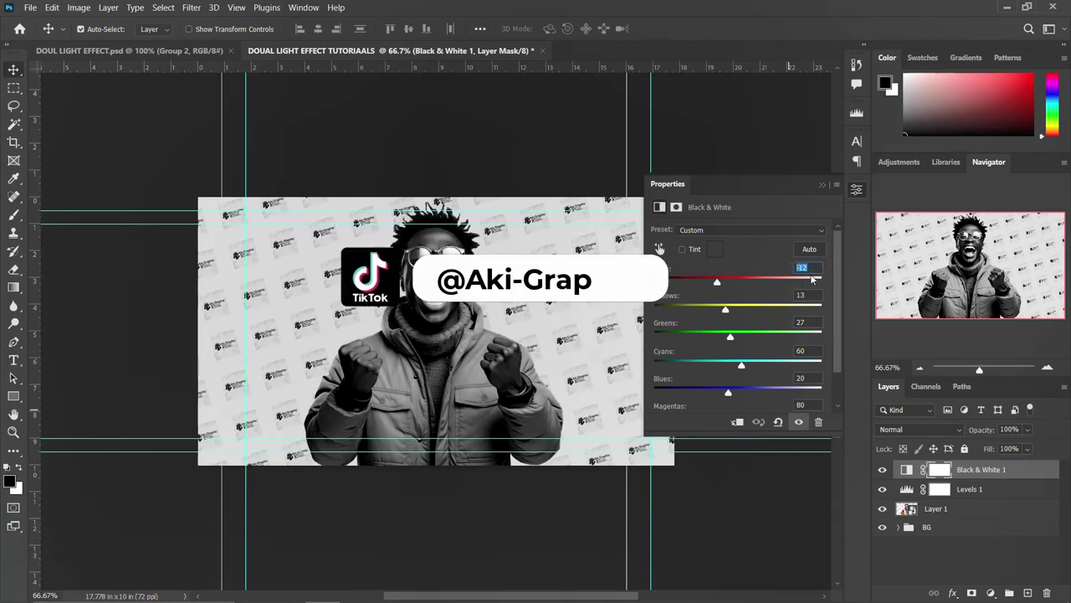
# Review the Reds through Magentas values, then close the Black & White properties
pyautogui.click(802, 266)
pyautogui.click(804, 295)
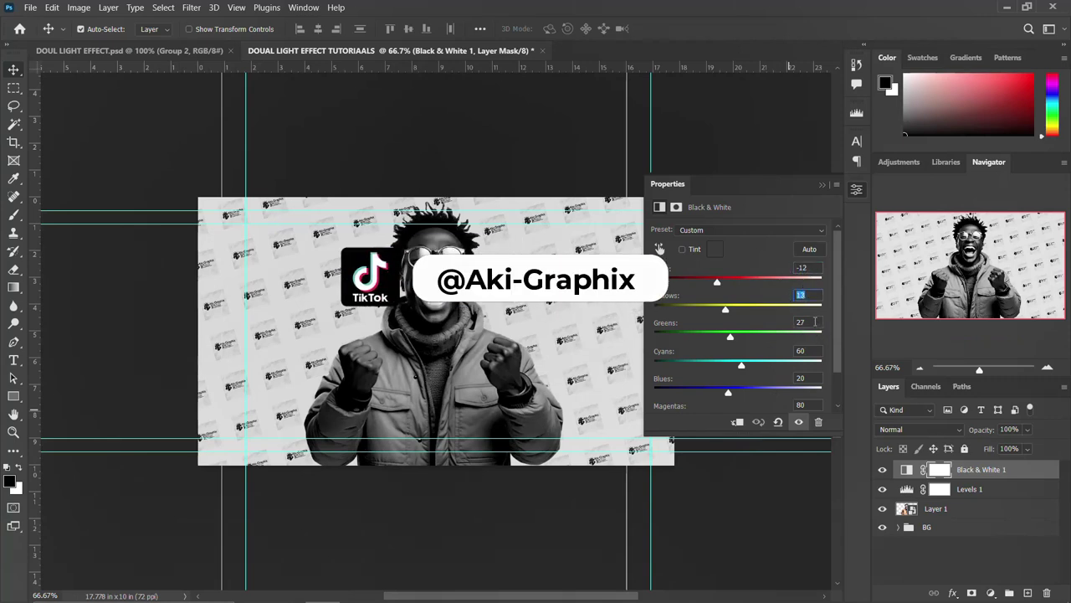
pyautogui.press('Tab')
pyautogui.click(805, 350)
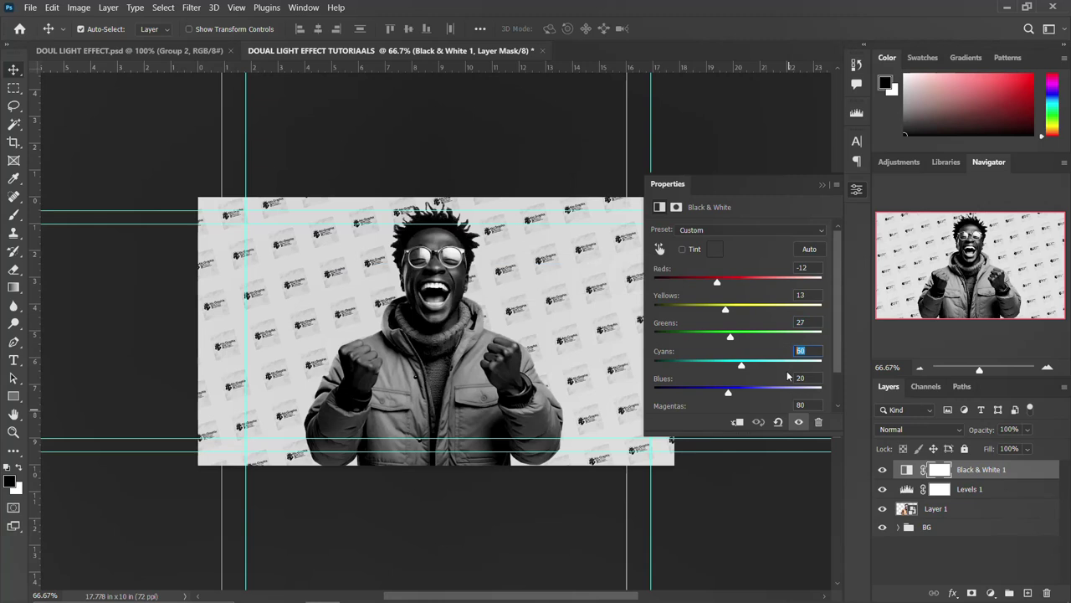
pyautogui.click(800, 379)
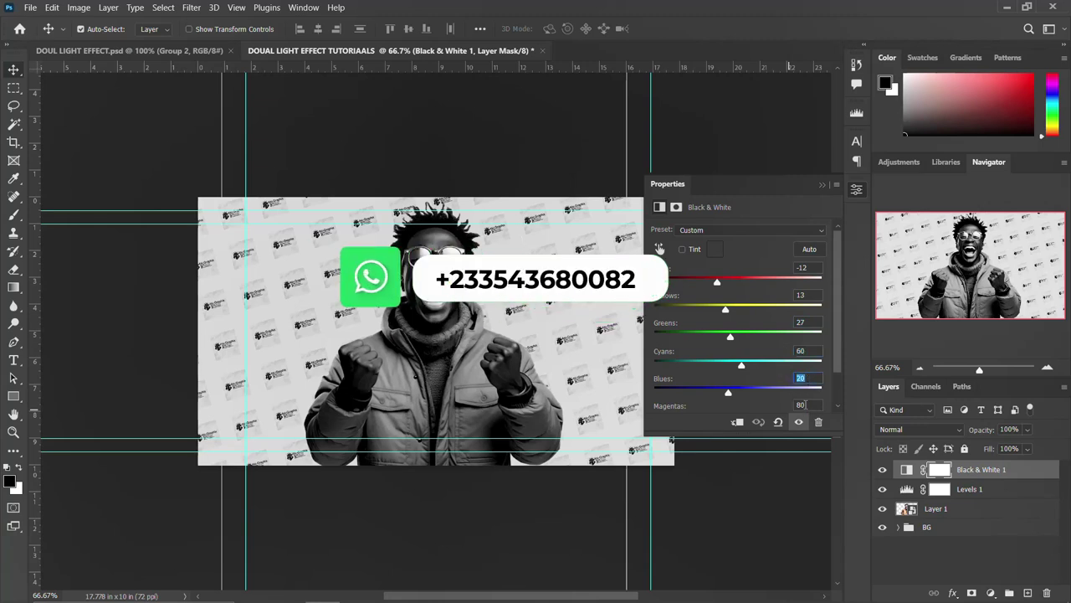
pyautogui.click(801, 404)
pyautogui.click(857, 191)
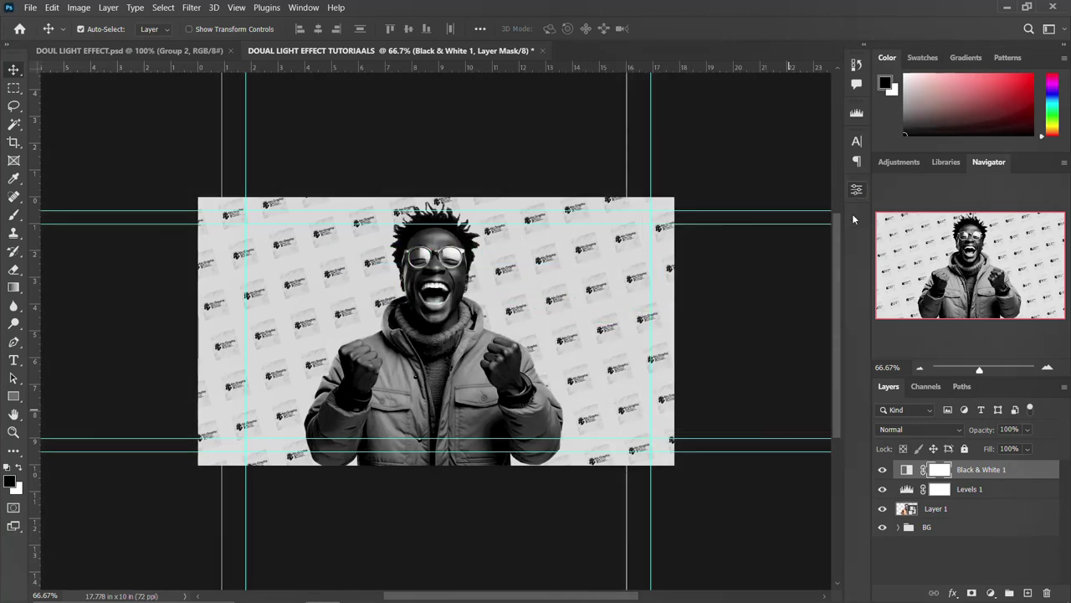
# Merge Layer 1, Levels 1 and Black & White 1 into one layer and toggle its visibility to compare
pyautogui.keyDown('shift'); pyautogui.click(958, 512); pyautogui.keyUp('shift')
pyautogui.rightClick(972, 491)
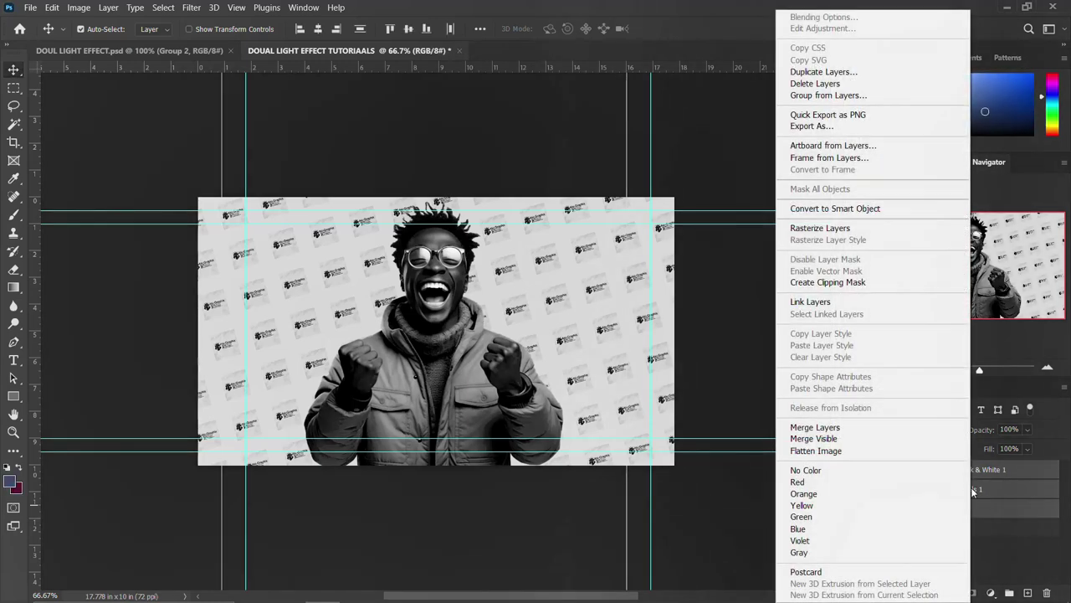
pyautogui.click(828, 429)
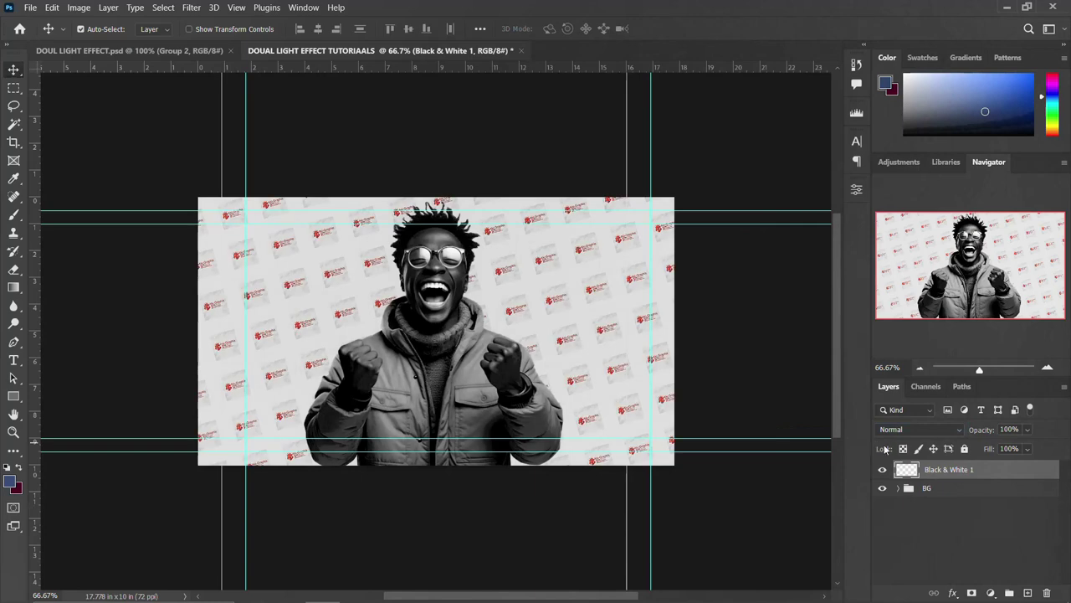
pyautogui.click(881, 473)
pyautogui.click(881, 473)
pyautogui.click(882, 471)
pyautogui.click(882, 470)
# Add a Color Fill layer with hex 0054FF and set its blend mode to Color
pyautogui.click(991, 592)
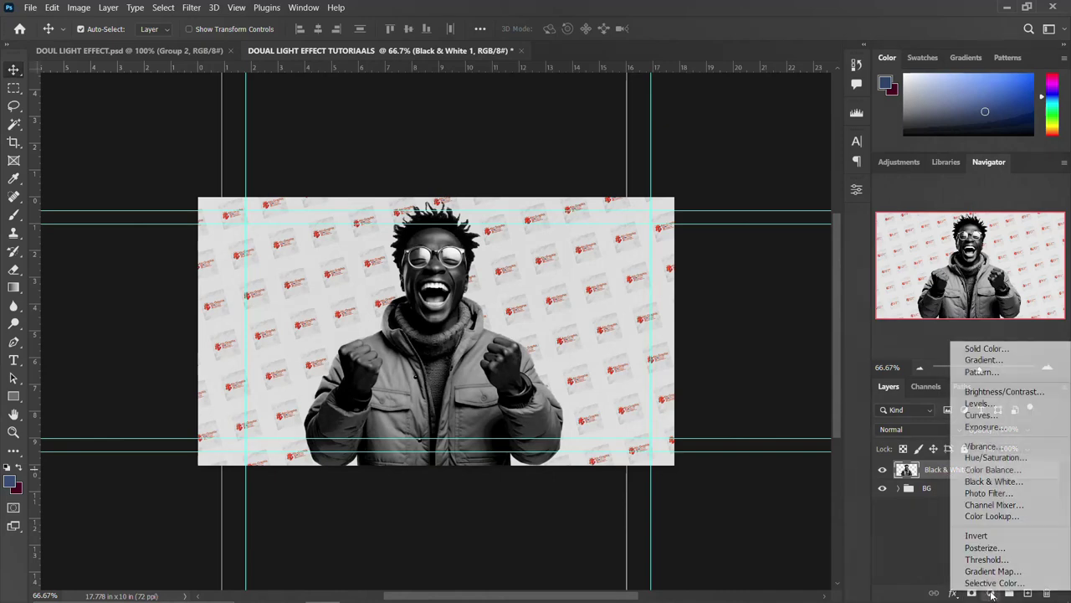
pyautogui.click(990, 349)
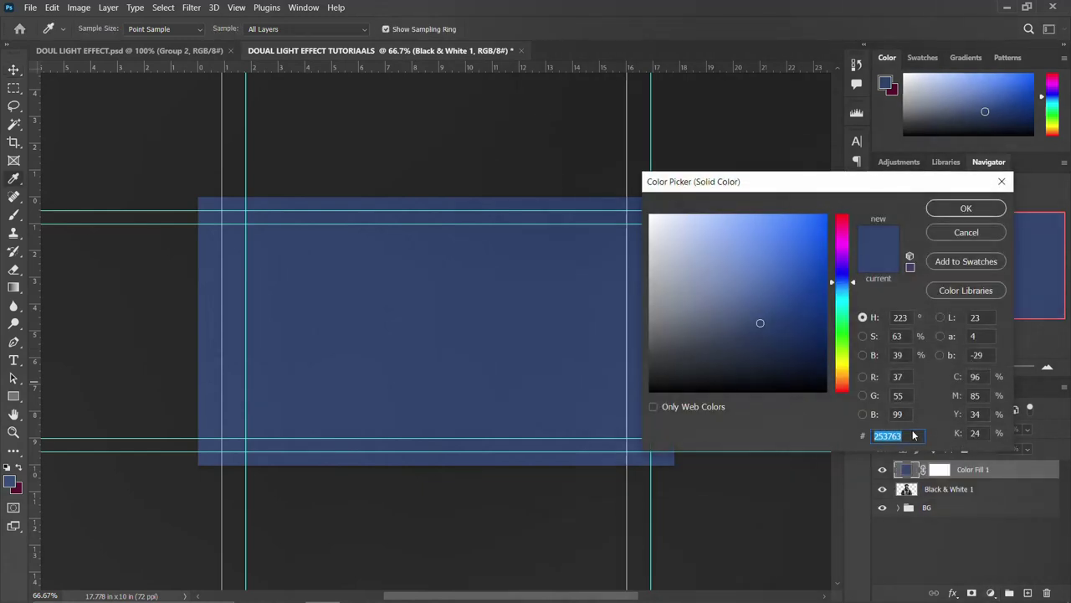
pyautogui.write('00')
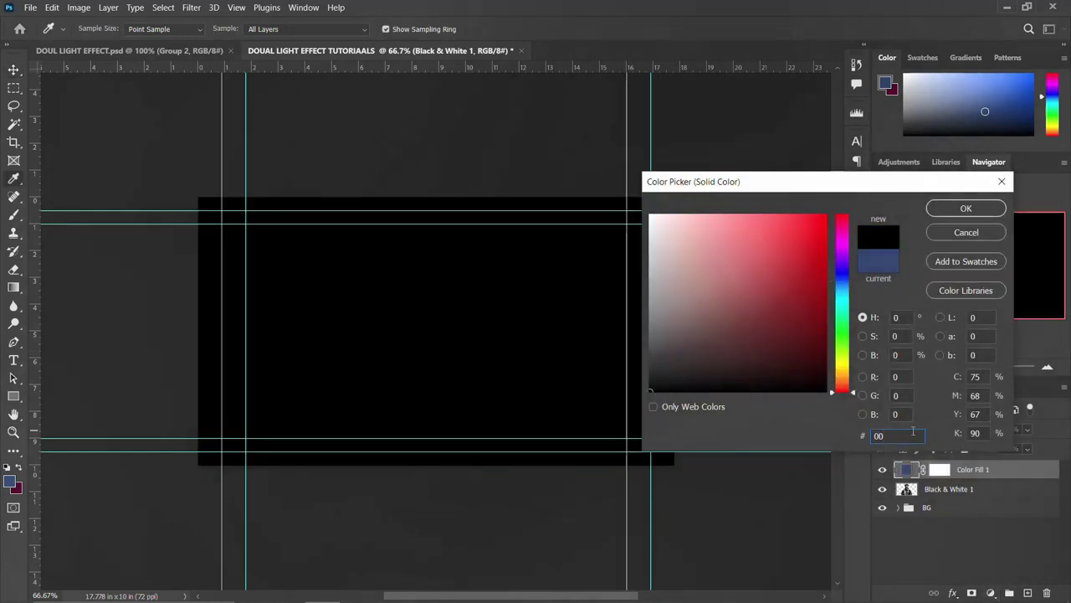
pyautogui.write('54')
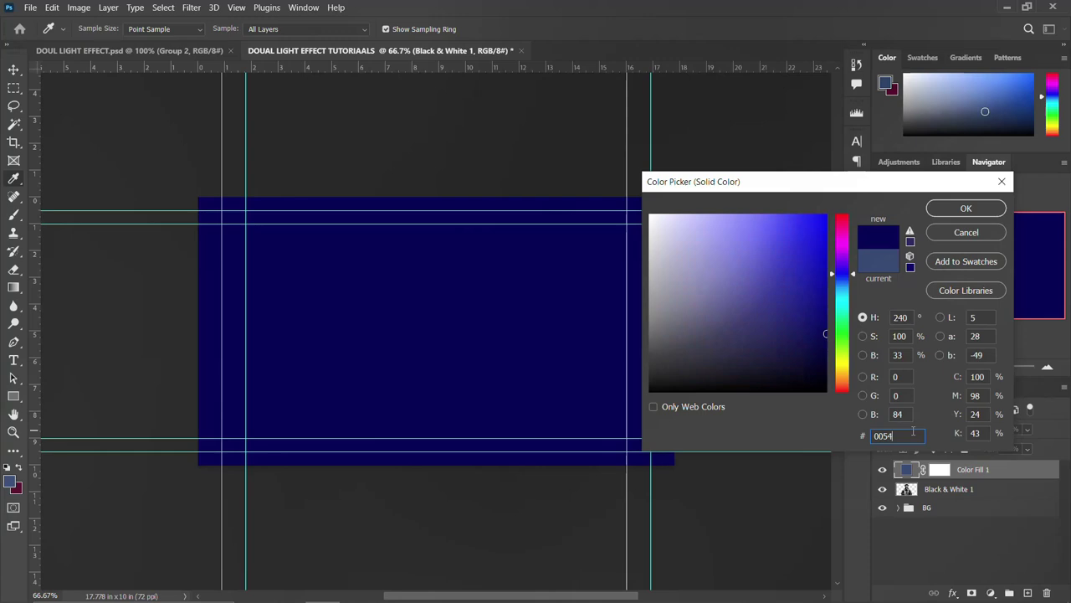
pyautogui.write('FF')
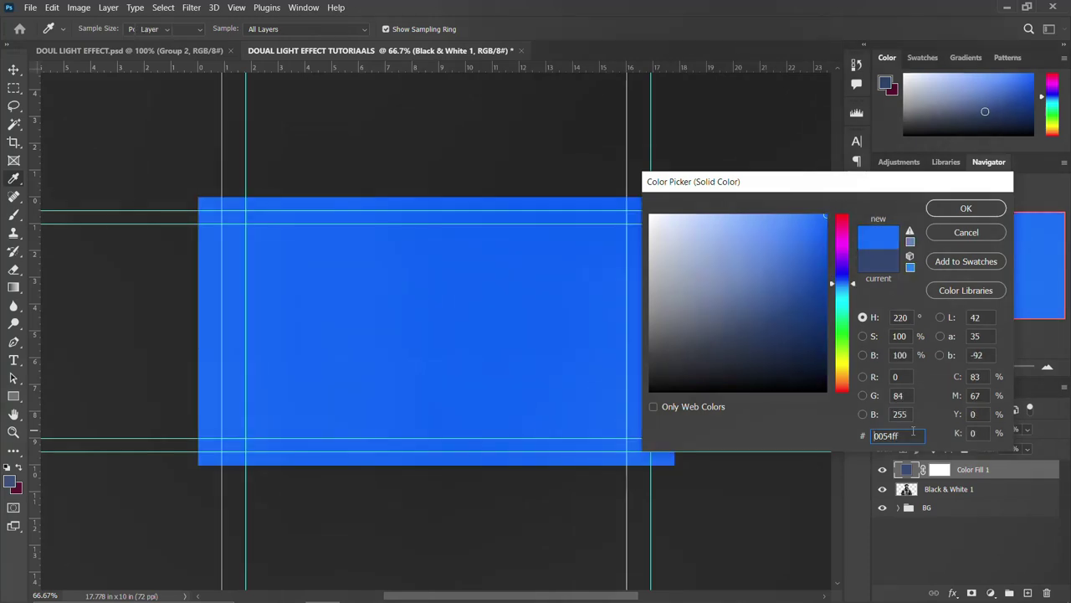
pyautogui.press('Return')
pyautogui.click(936, 427)
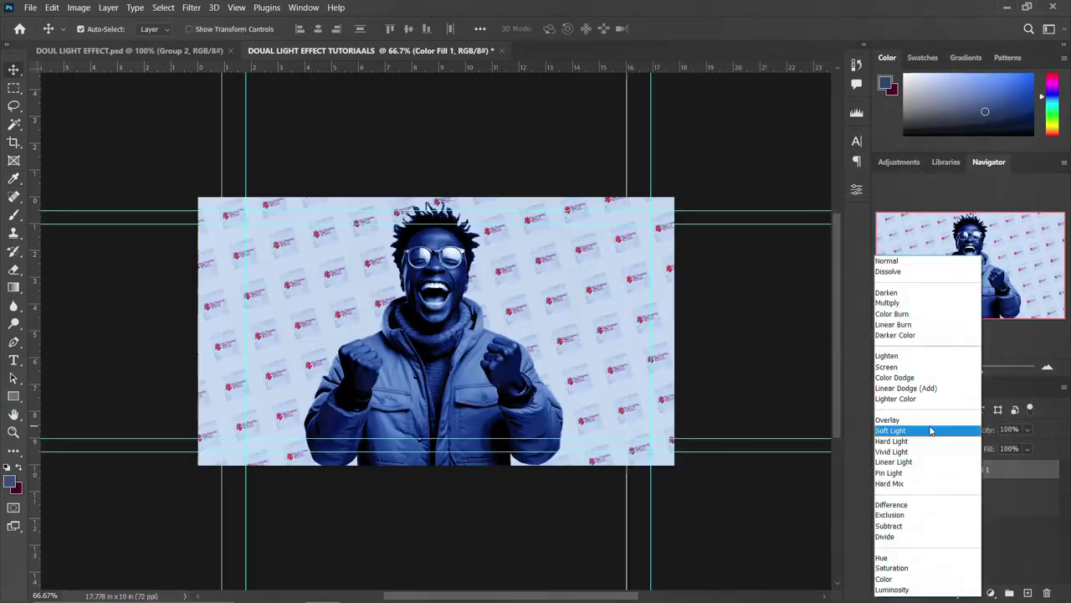
pyautogui.click(894, 580)
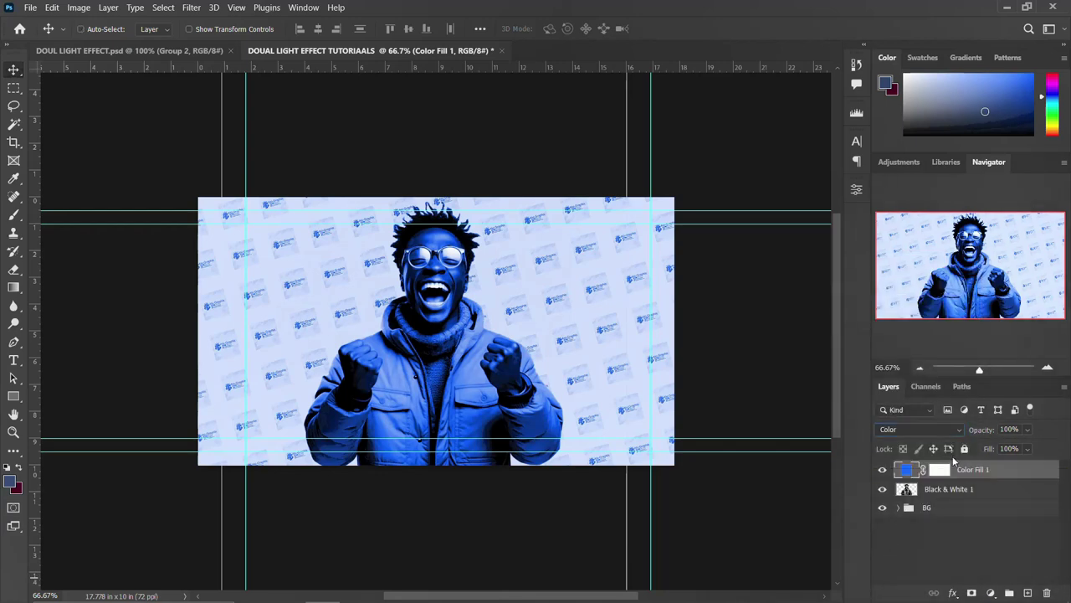
# Duplicate Color Fill 1 and change the copy's fill colour to red #FF1E00
pyautogui.hotkey('ctrl', 'j')
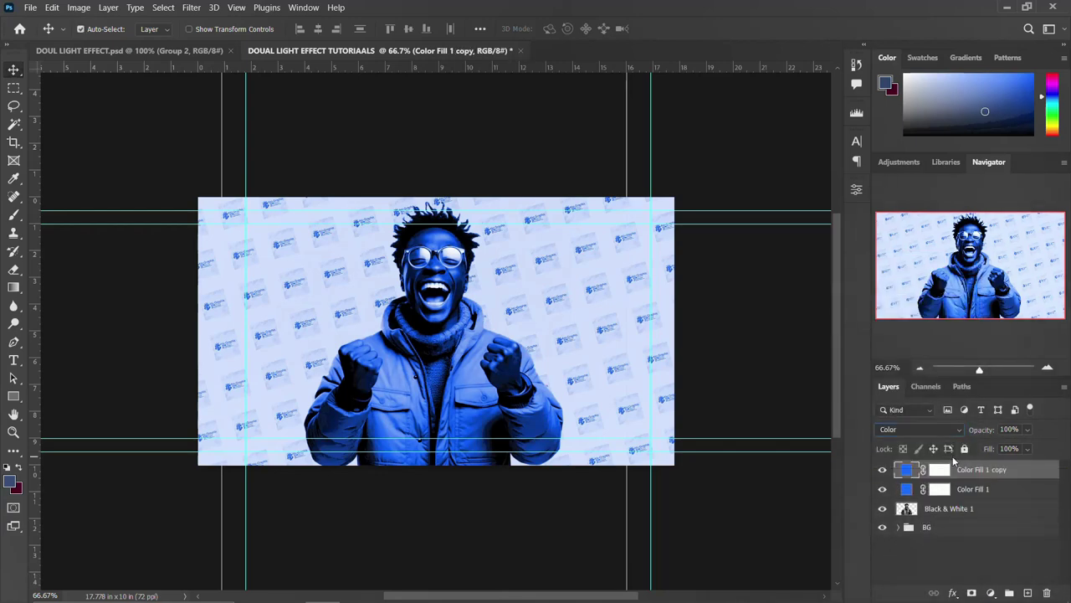
pyautogui.doubleClick(908, 472)
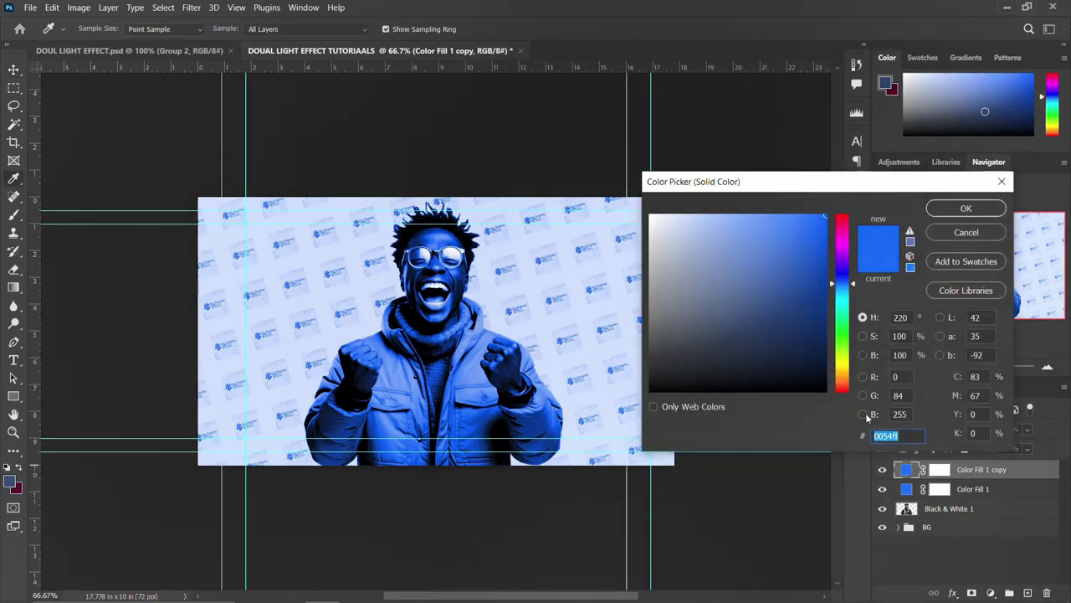
pyautogui.moveTo(843, 332); pyautogui.dragTo(845, 391)
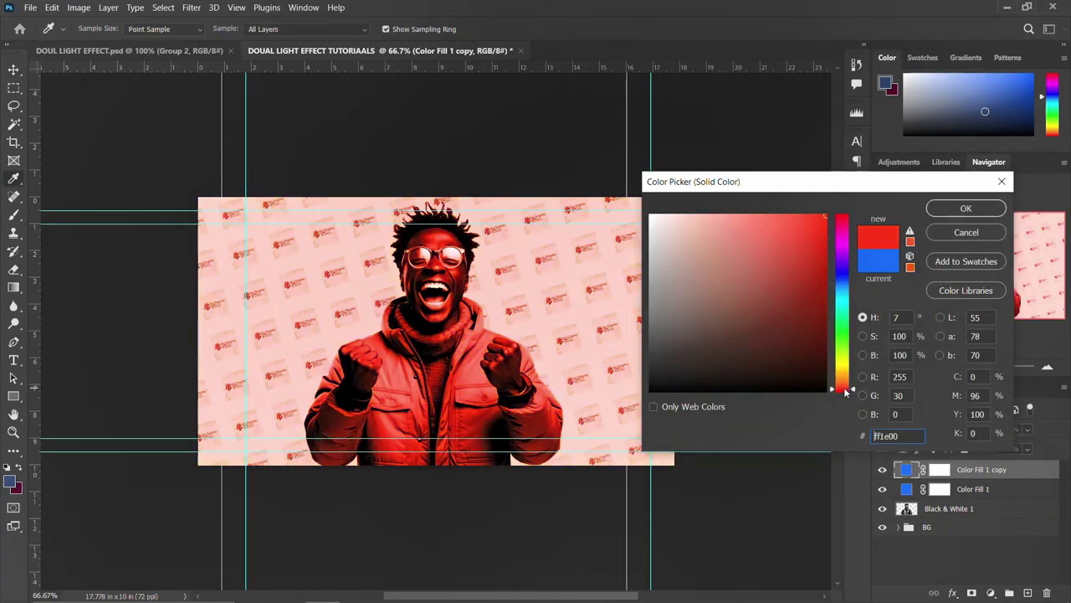
pyautogui.click(965, 207)
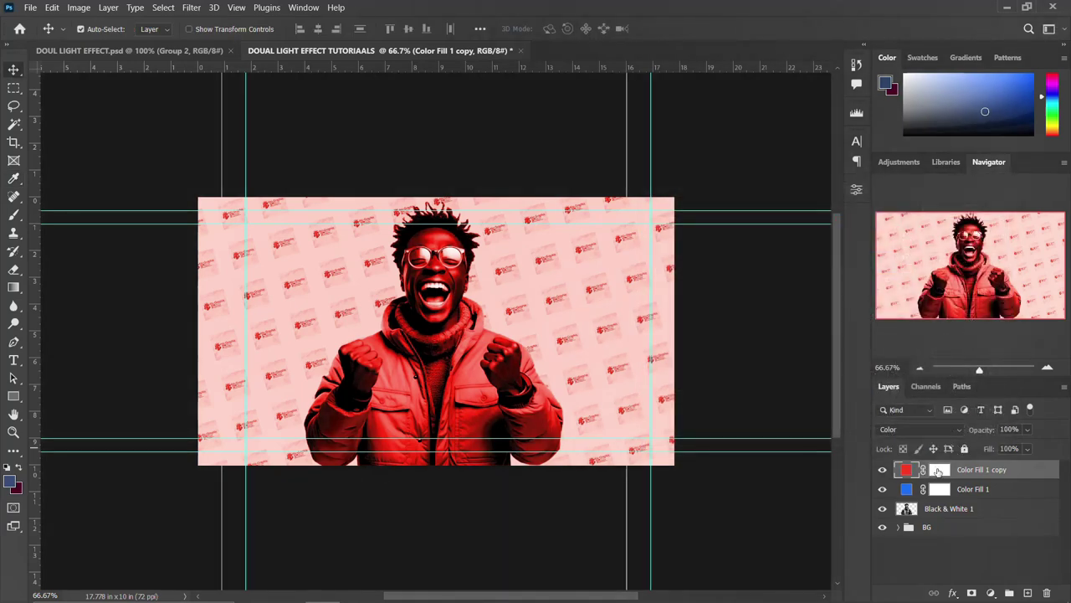
# Target the red copy's layer mask and take the Brush tool with black as foreground
pyautogui.doubleClick(940, 470)
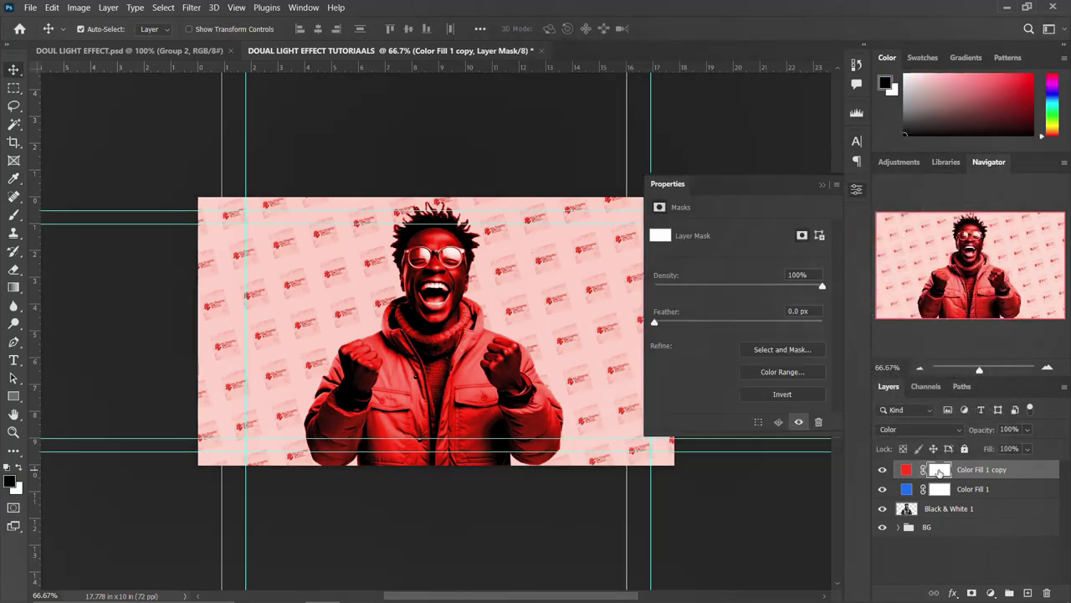
pyautogui.click(857, 191)
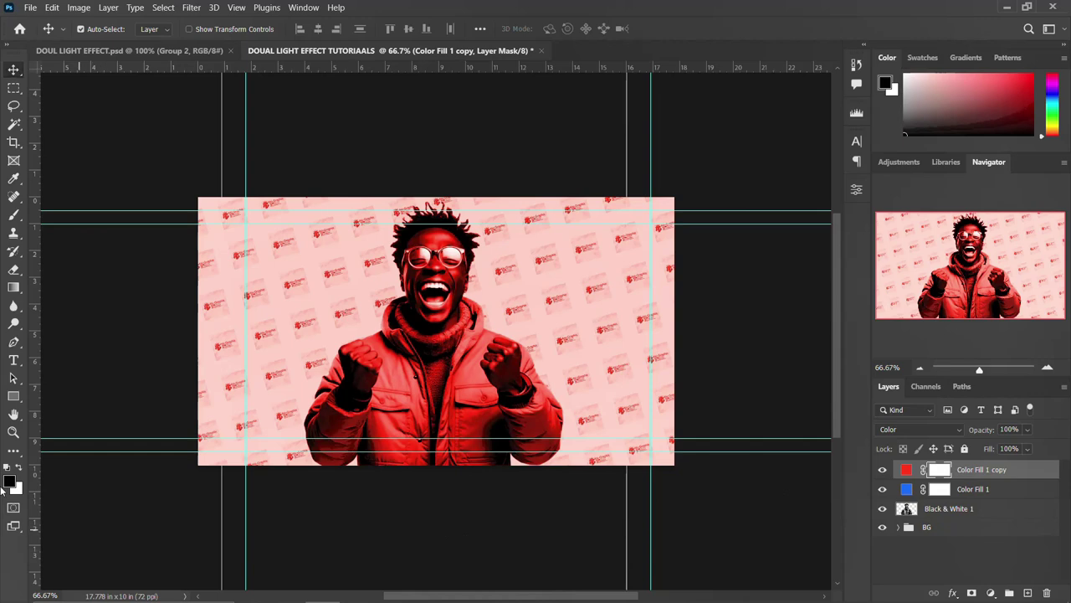
pyautogui.press('b')
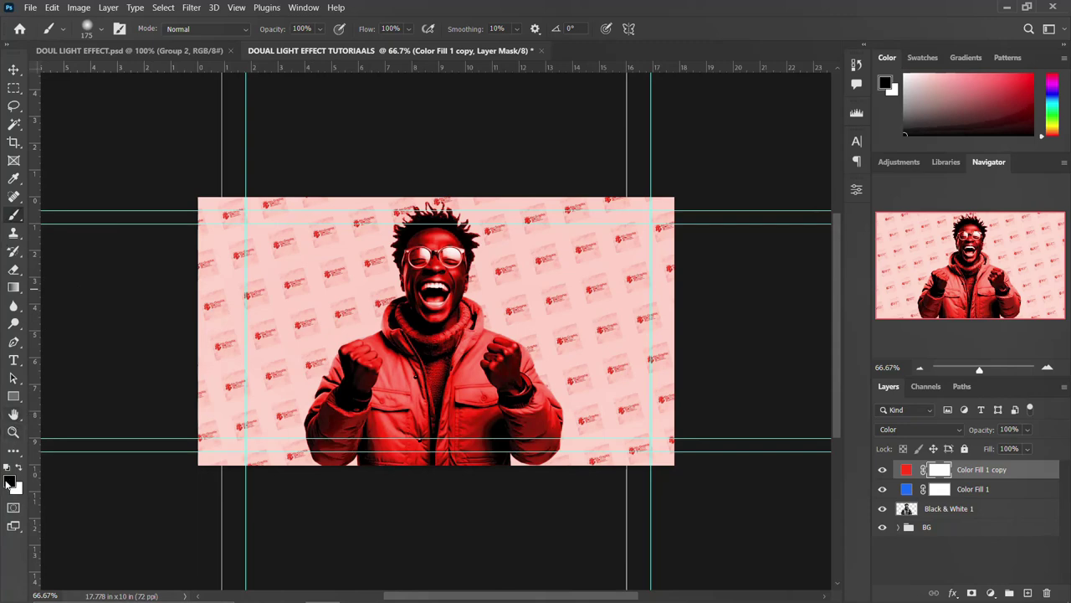
pyautogui.click(10, 482)
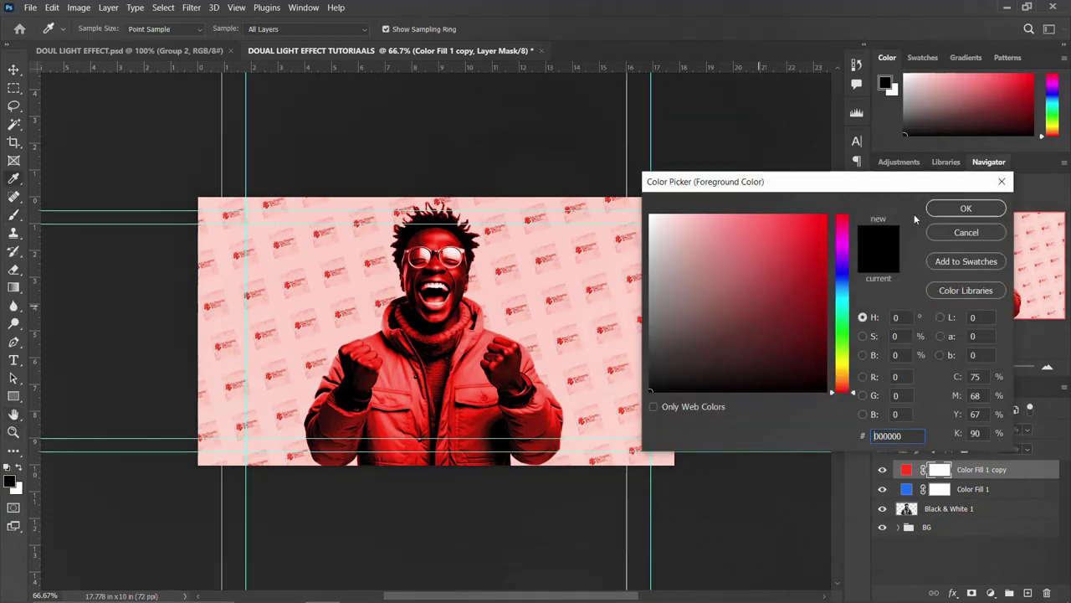
pyautogui.click(966, 208)
# Choose the Soft Round brush (0% hardness, 200 px) from the General Brushes presets
pyautogui.press('b')
pyautogui.click(89, 31)
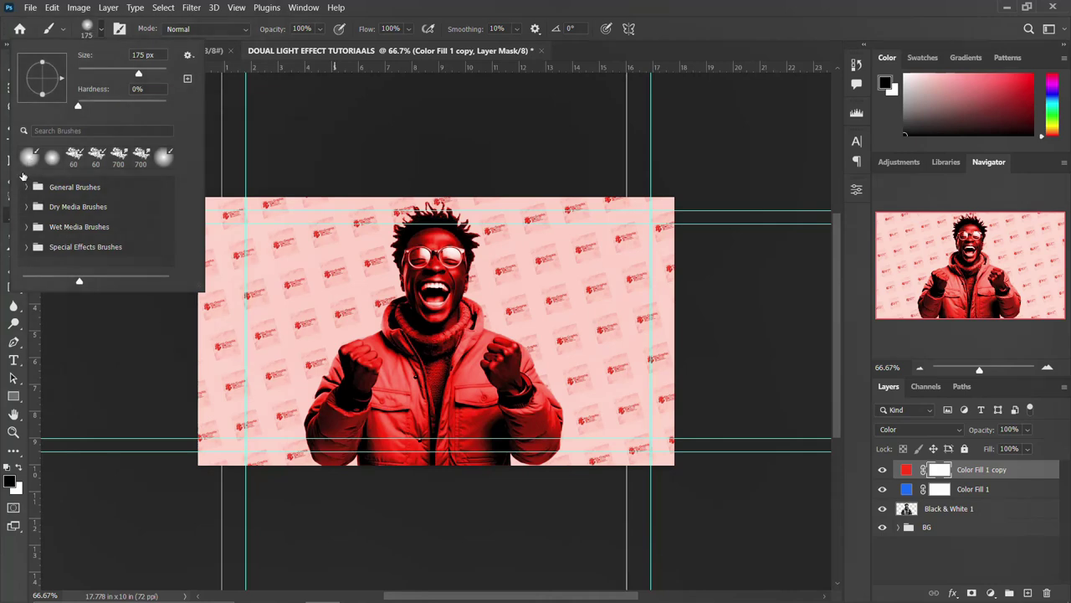
pyautogui.click(29, 187)
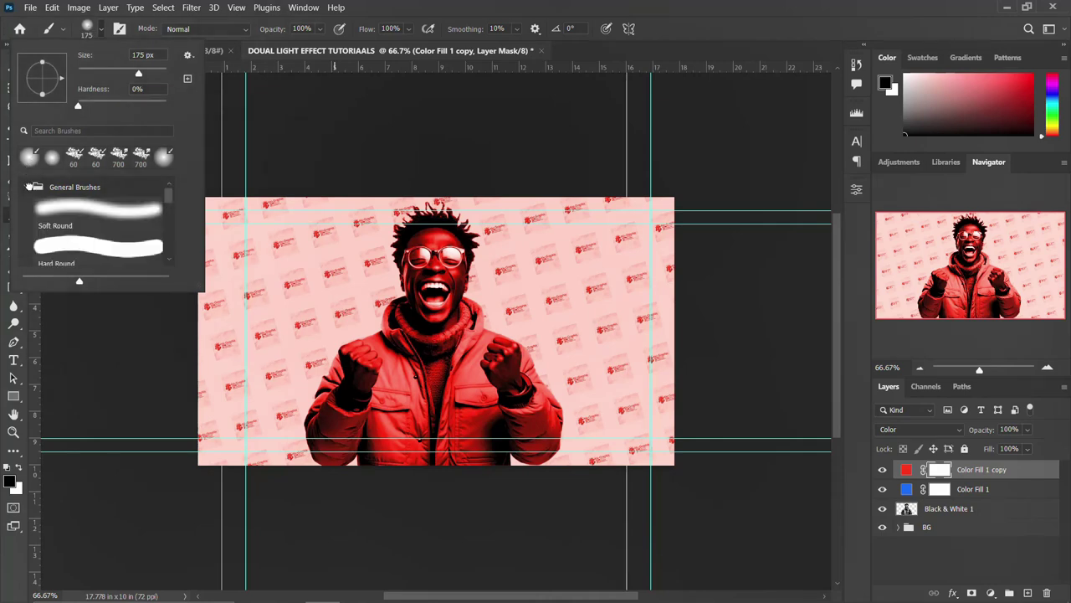
pyautogui.click(49, 204)
pyautogui.click(27, 155)
# Paint black on the red copy's mask over the man's right head, jacket and fist
pyautogui.click(83, 28)
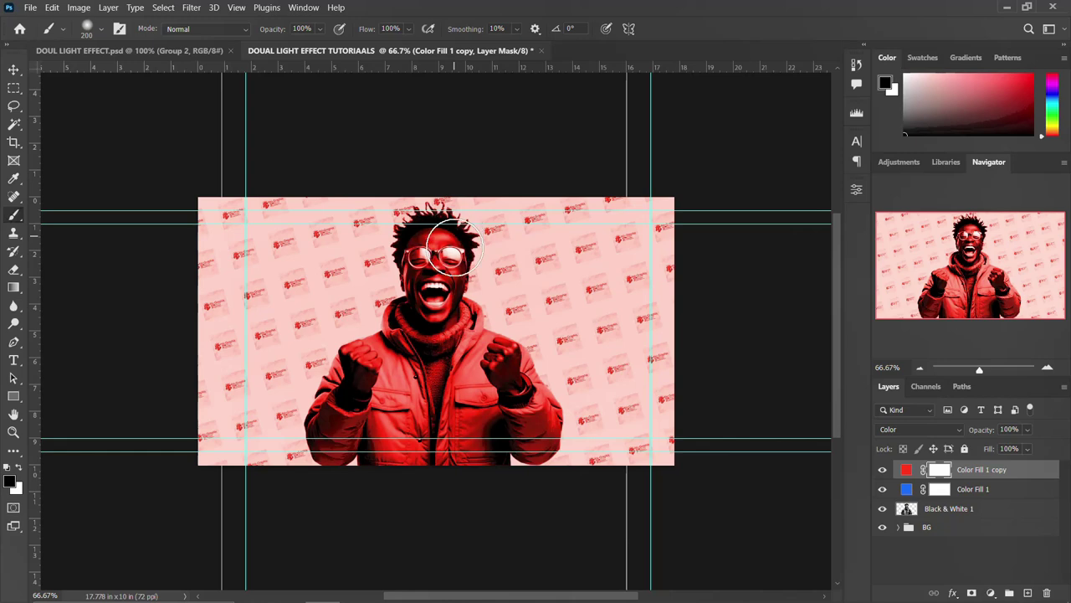
pyautogui.moveTo(456, 238); pyautogui.dragTo(461, 483)
pyautogui.moveTo(464, 392)
pyautogui.mouseDown()
pyautogui.moveTo(474, 294)
pyautogui.moveTo(482, 355)
pyautogui.moveTo(495, 354)
pyautogui.moveTo(504, 373)
pyautogui.moveTo(497, 441)
pyautogui.moveTo(489, 368)
pyautogui.moveTo(512, 372)
pyautogui.moveTo(521, 427)
pyautogui.moveTo(514, 384)
pyautogui.moveTo(542, 404)
pyautogui.moveTo(539, 450)
pyautogui.moveTo(533, 412)
pyautogui.moveTo(469, 317)
pyautogui.moveTo(465, 230)
pyautogui.mouseUp()
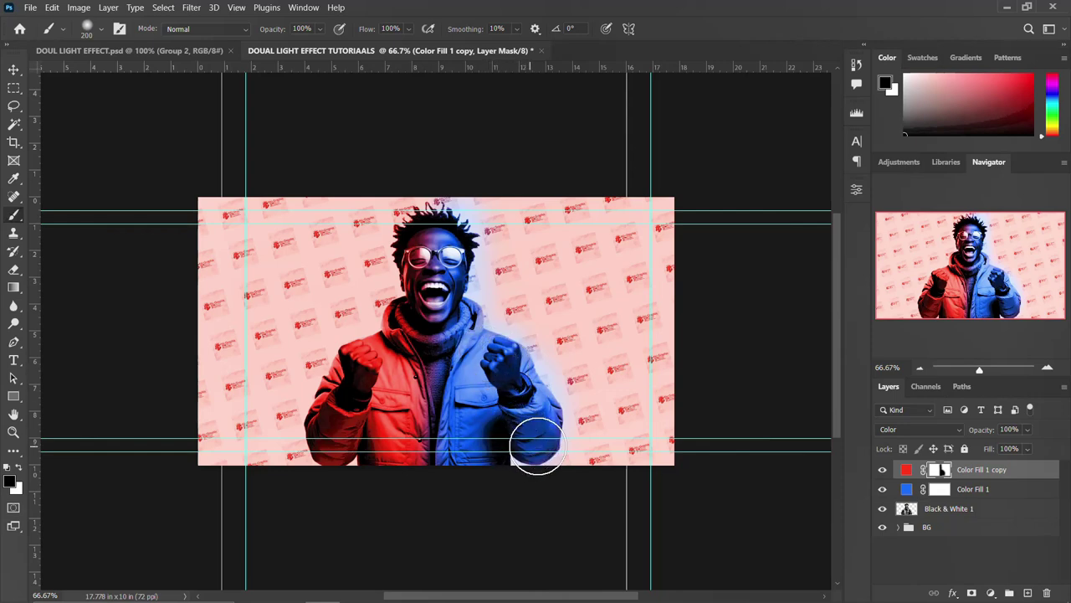
pyautogui.click(14, 69)
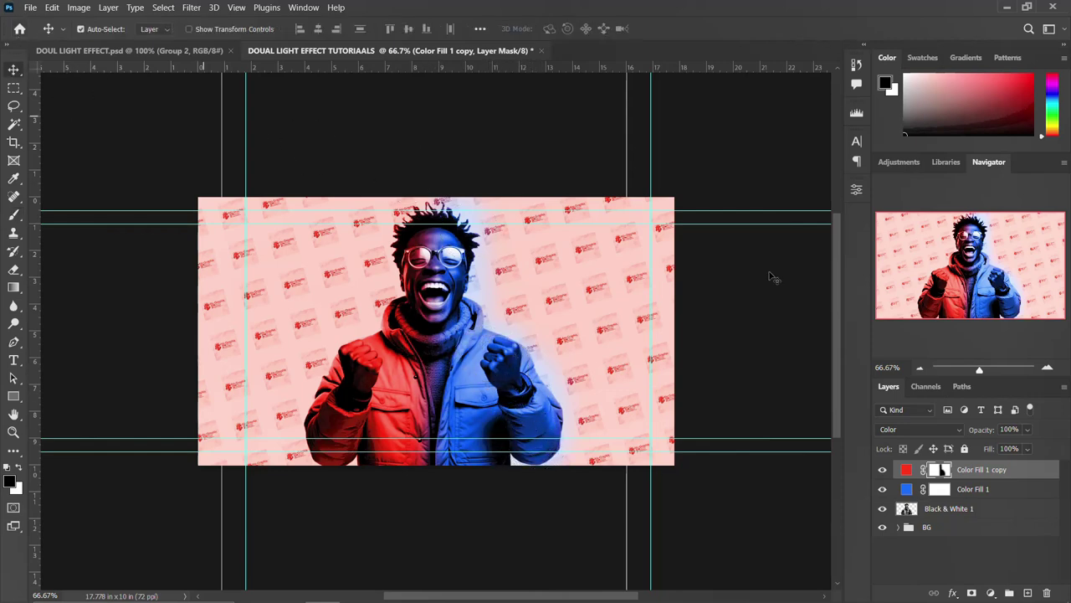
# Group Color Fill 1 copy, Color Fill 1 and Black & White 1 as 'DOUAL LIGHT EFFECT'
pyautogui.keyDown('shift'); pyautogui.click(960, 508); pyautogui.keyUp('shift')
pyautogui.hotkey('ctrl', 'g')
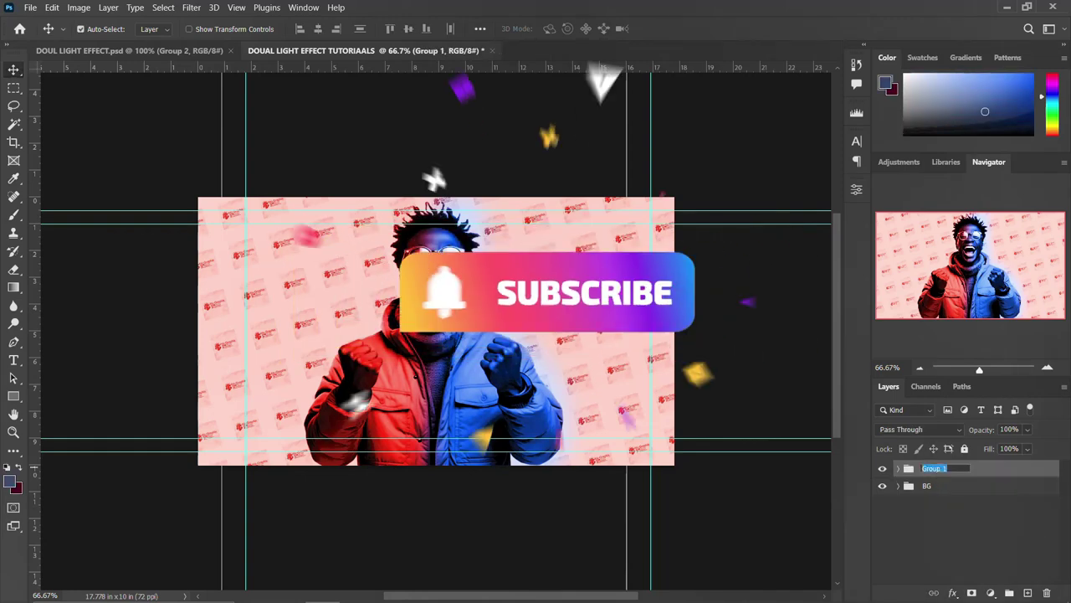
pyautogui.write('DO')
pyautogui.write('UA')
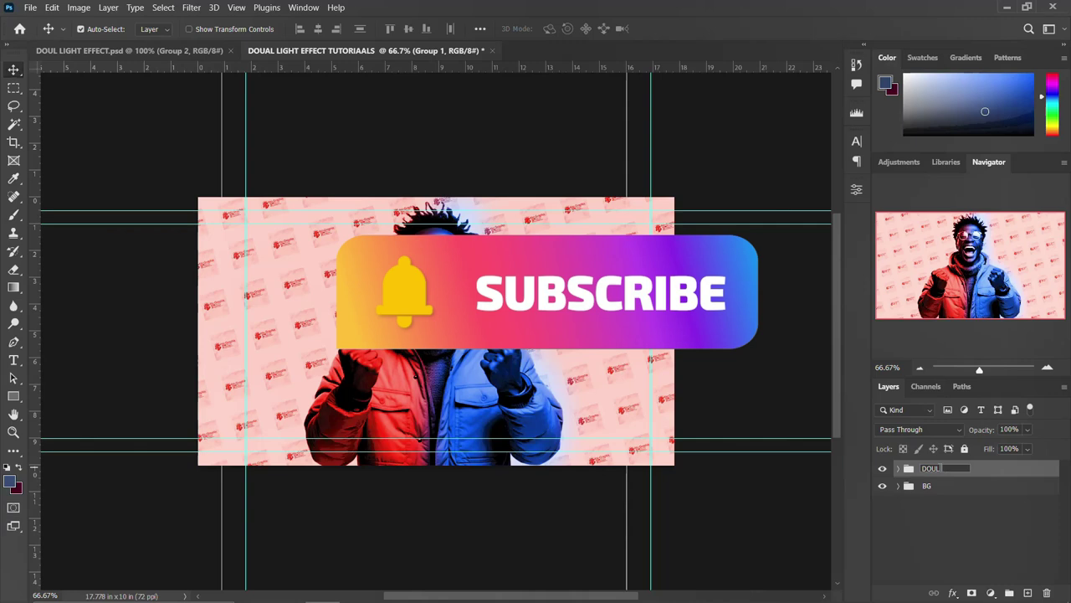
pyautogui.write('L LIGHT E')
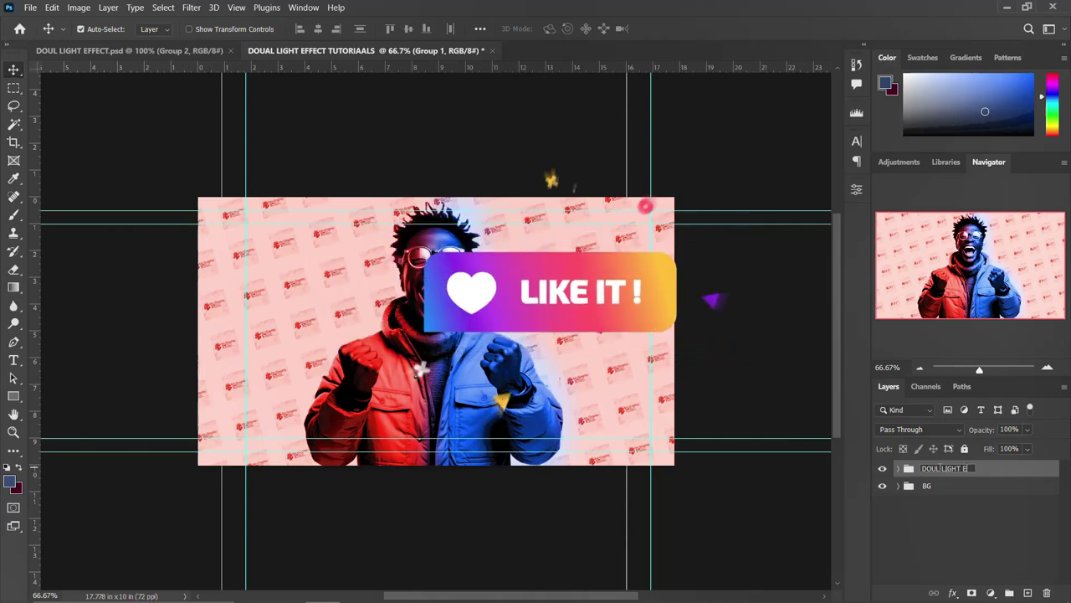
pyautogui.write('FFECT')
pyautogui.press('Return')
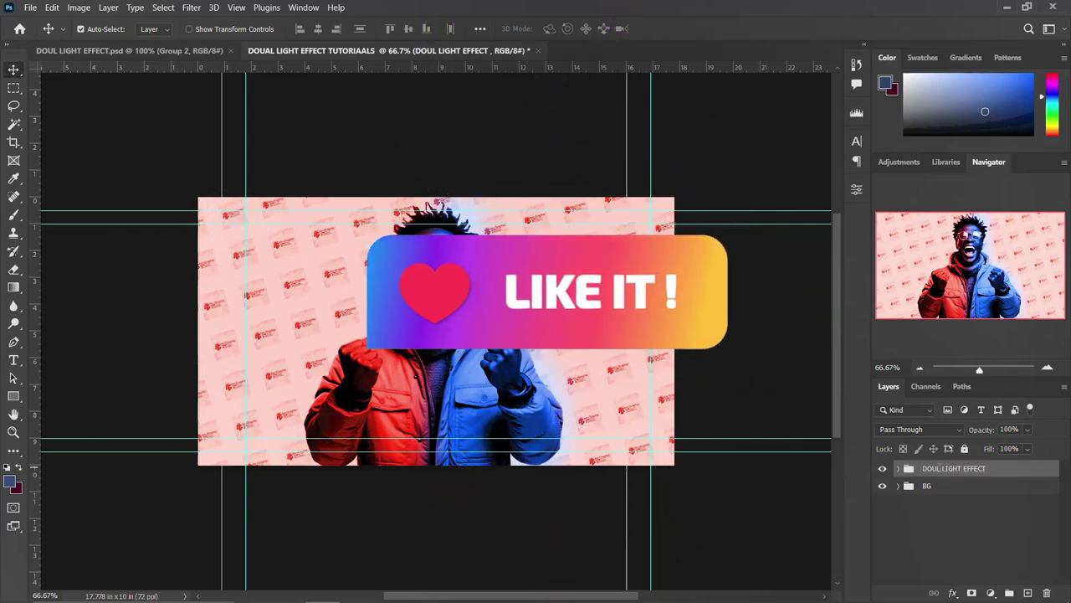